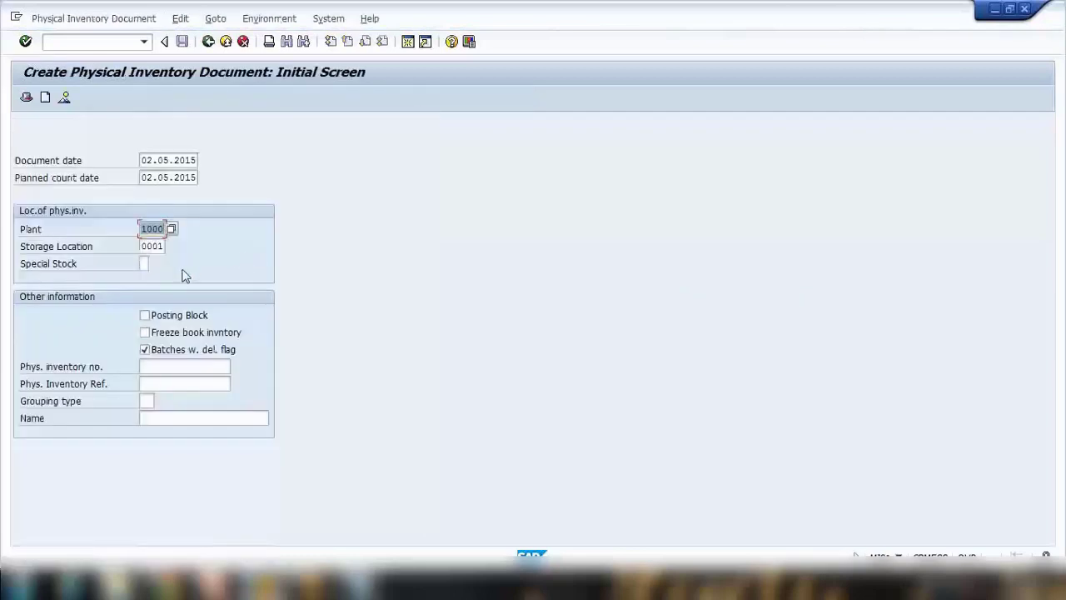
- Point out the document date, planned count date, plant 1000 and storage location 0001 fields
click(152, 161)
click(150, 176)
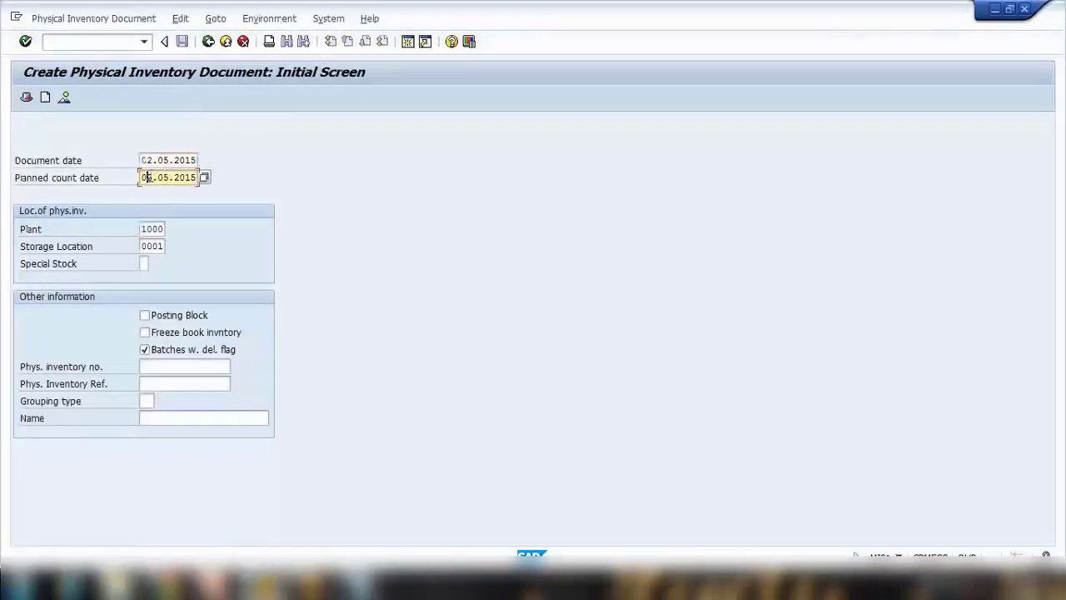
double_click(143, 228)
double_click(153, 246)
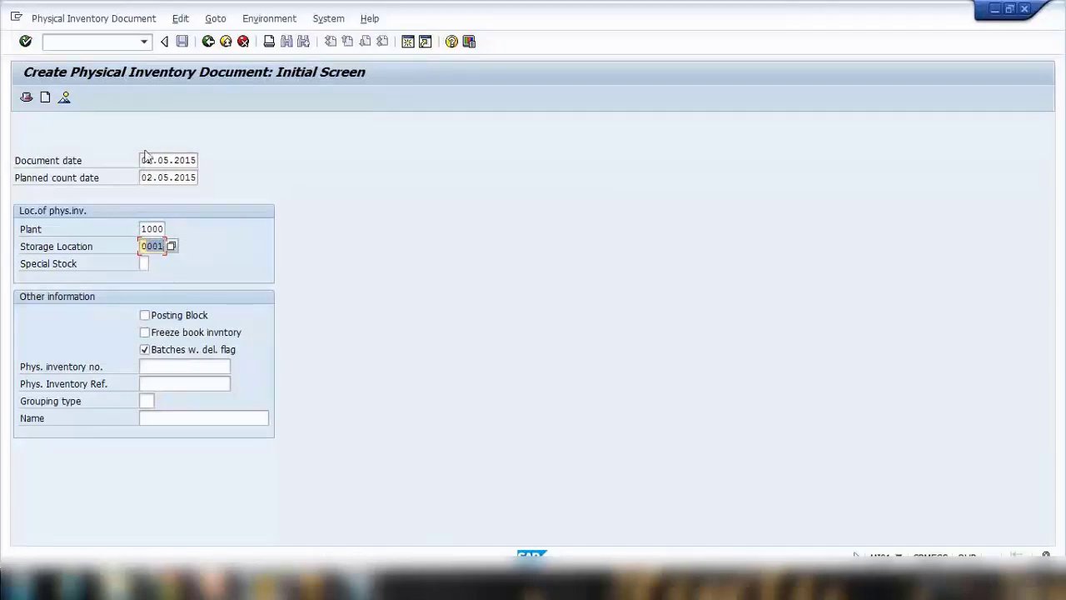
- Bring up the Performance Assistant help for the Document date field
click(148, 160)
click(145, 178)
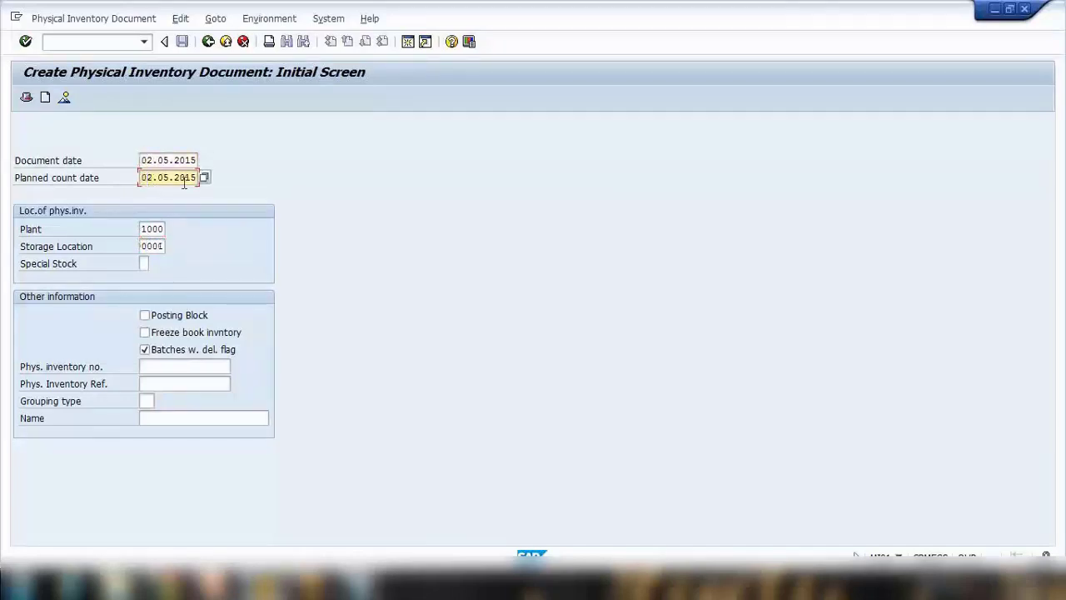
click(169, 160)
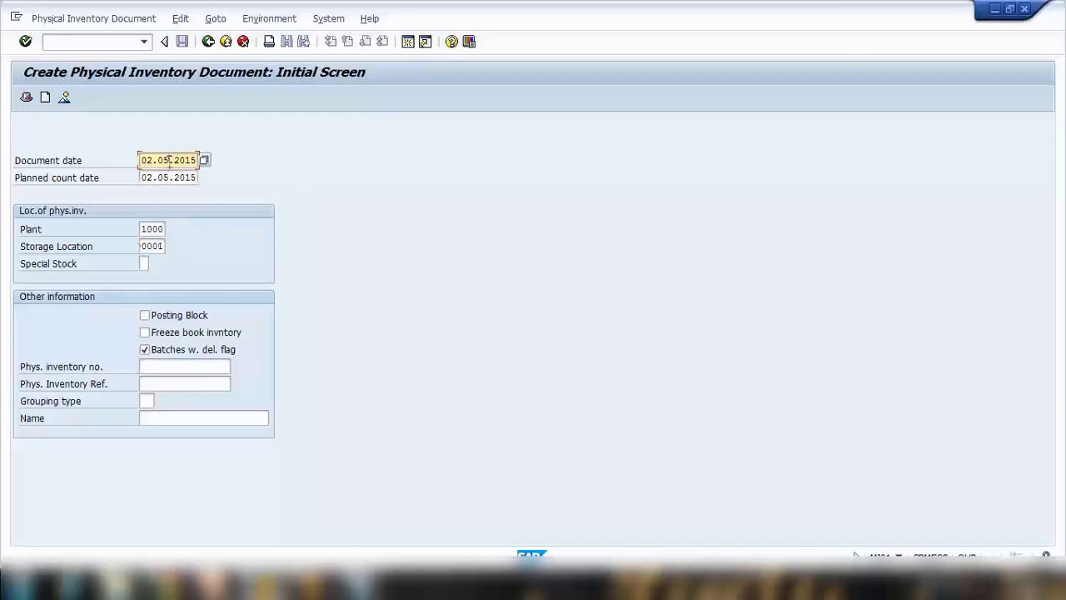
key(Return)
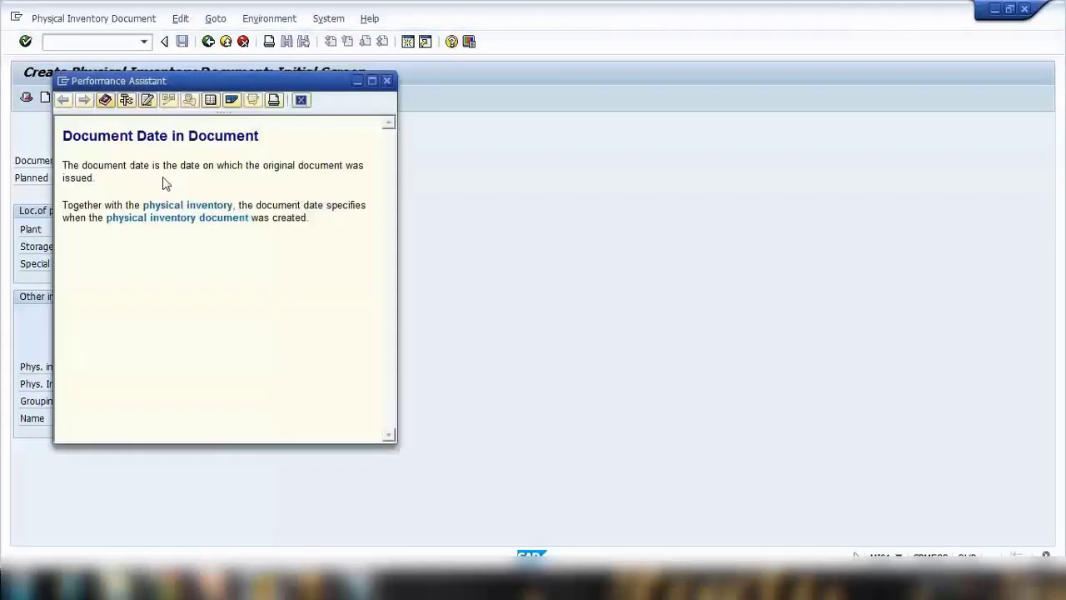
- Highlight the Document date definition, then close the help window
drag(161, 165, 197, 178)
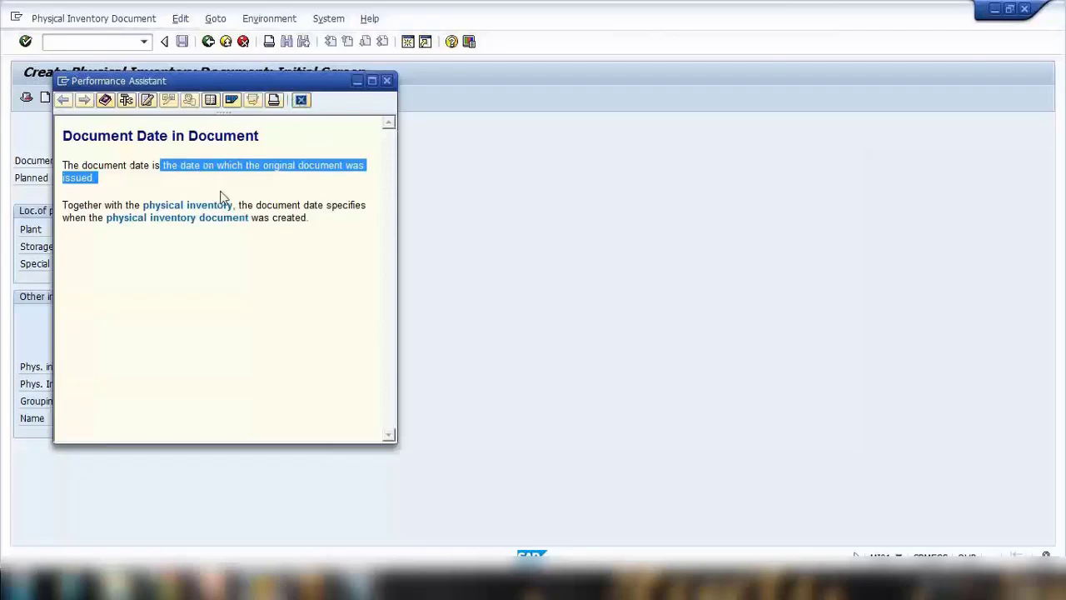
key(Escape)
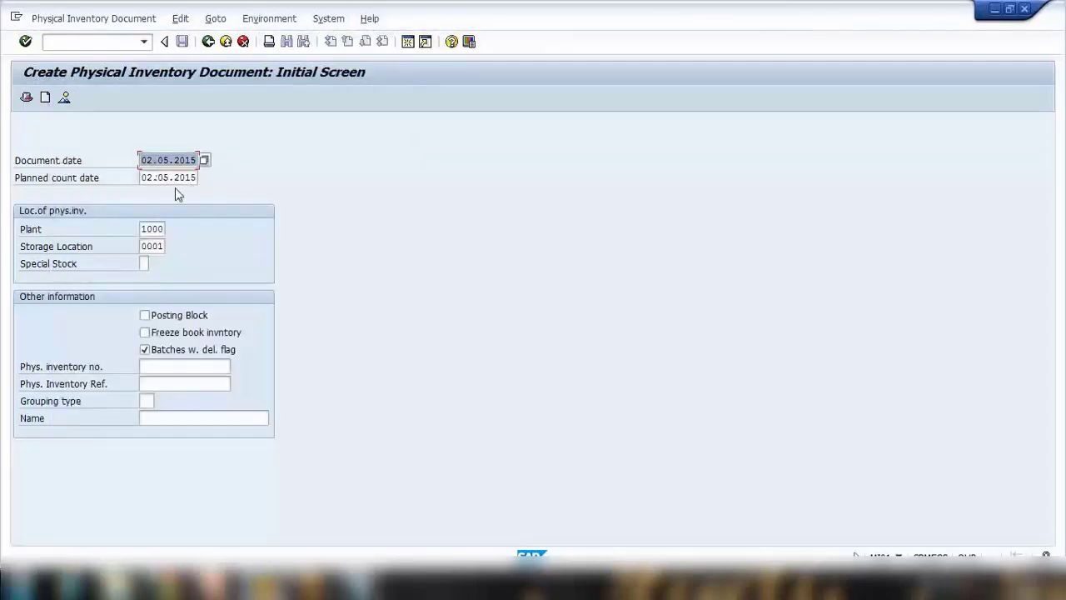
- Change the document date and planned count date to 03.05.2015
click(145, 159)
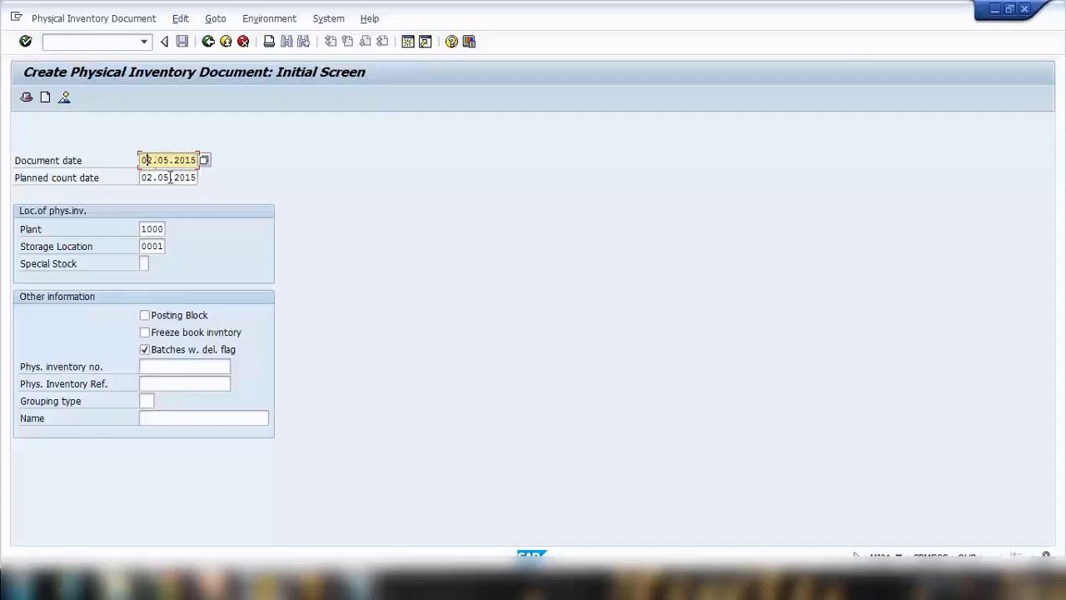
click(146, 177)
text(3)
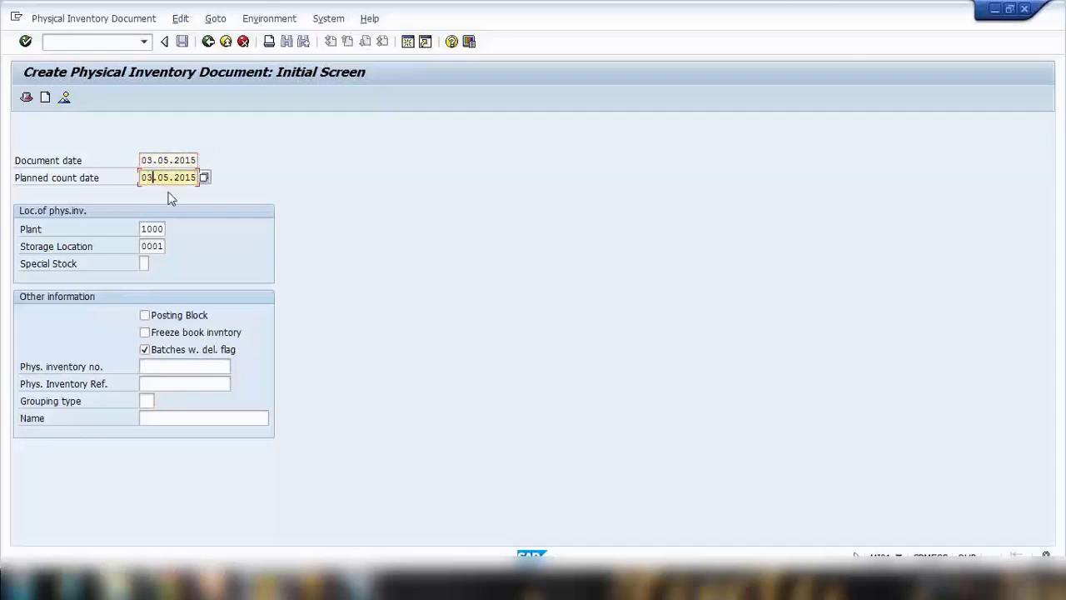
- Highlight plant 1000 and storage location 0001, then show the Special Stock value list
double_click(145, 228)
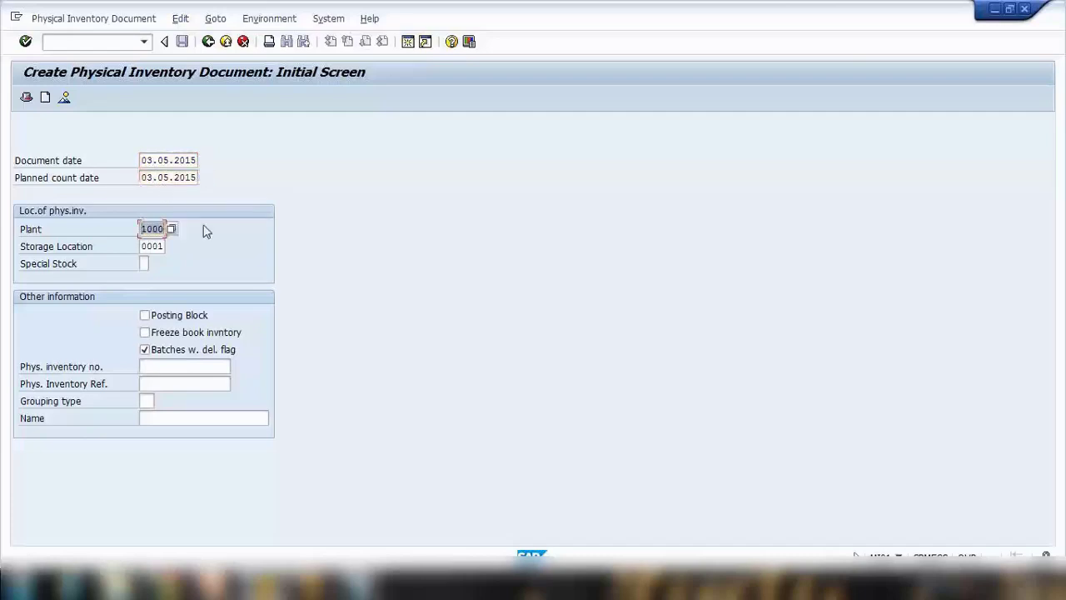
double_click(145, 245)
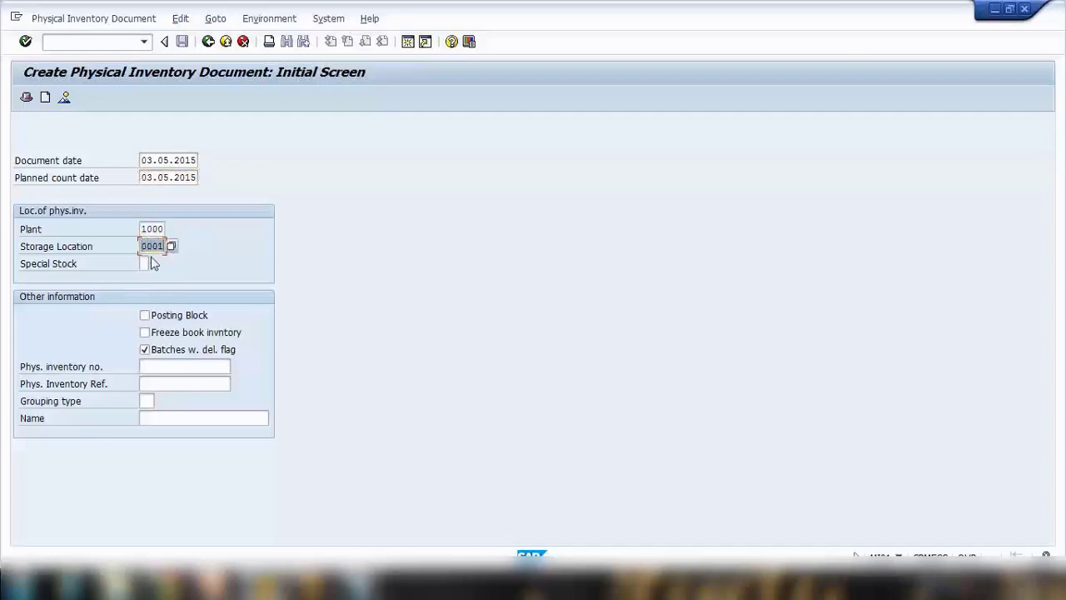
click(143, 263)
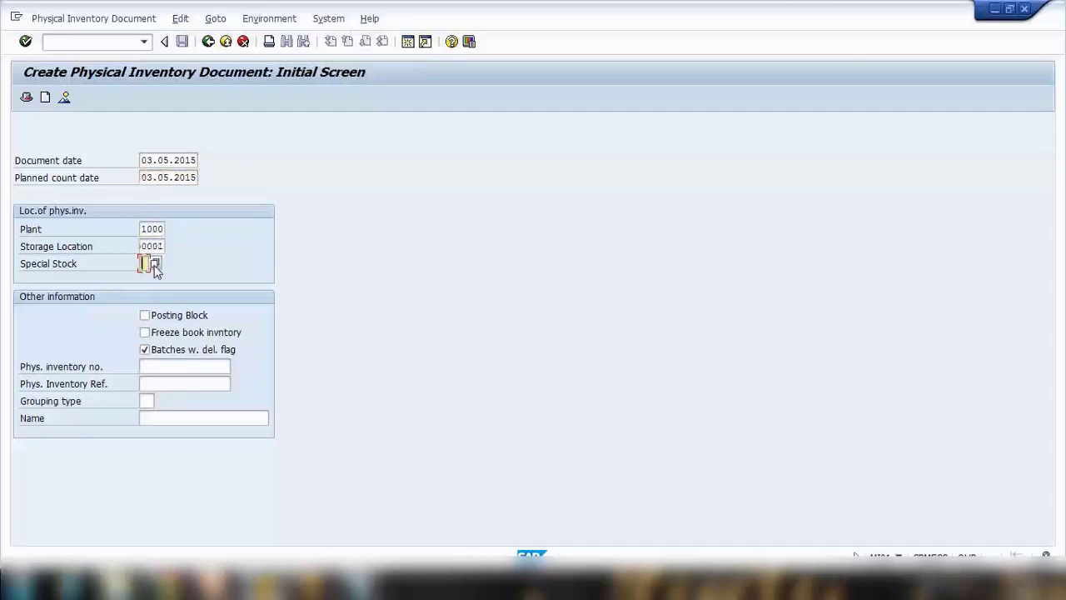
click(155, 264)
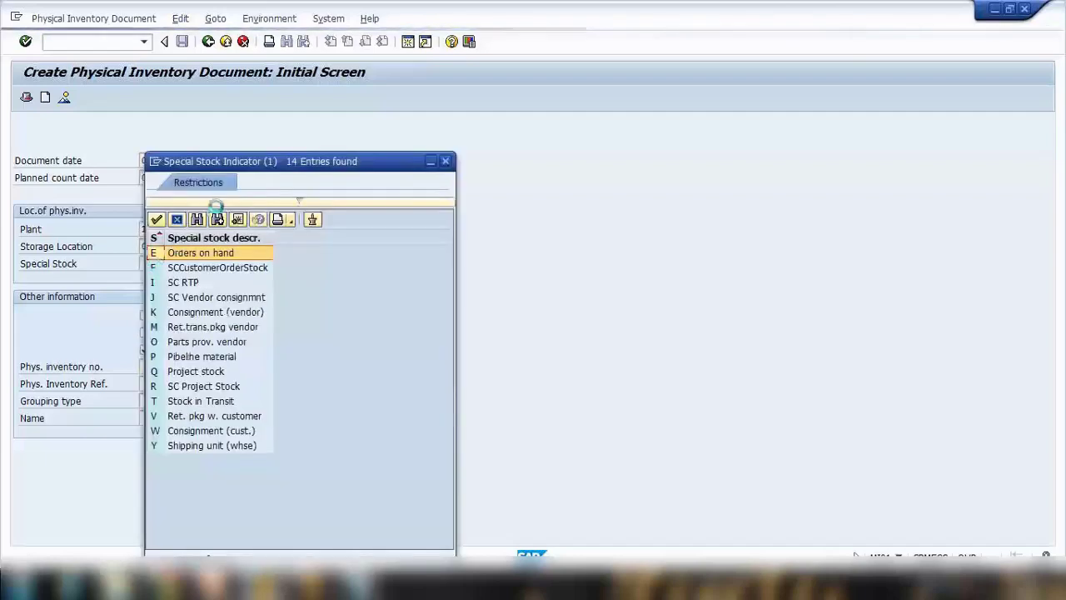
drag(248, 171, 368, 123)
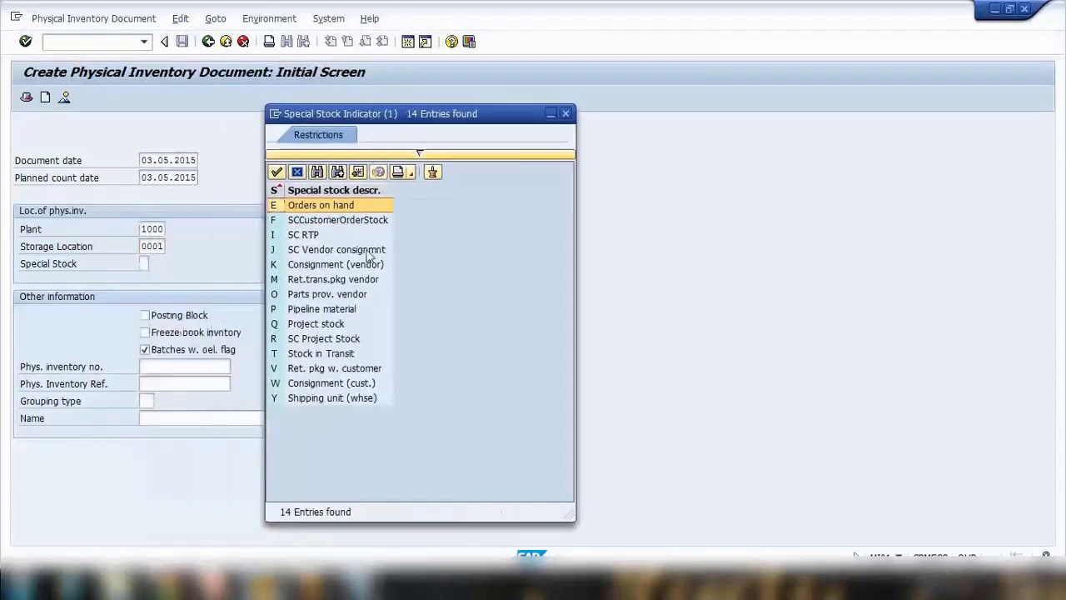
click(320, 355)
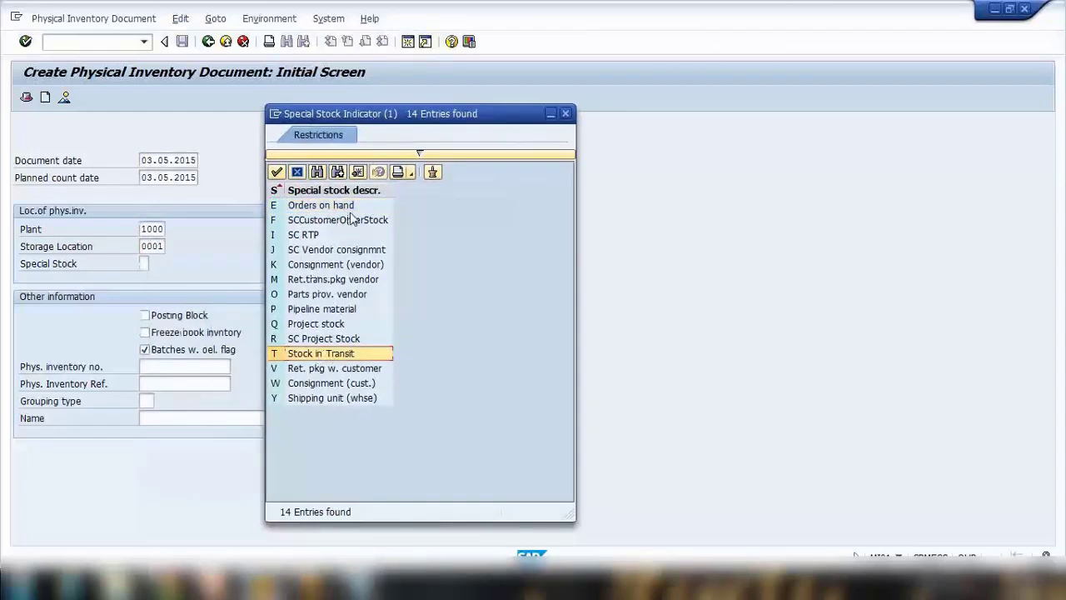
click(340, 210)
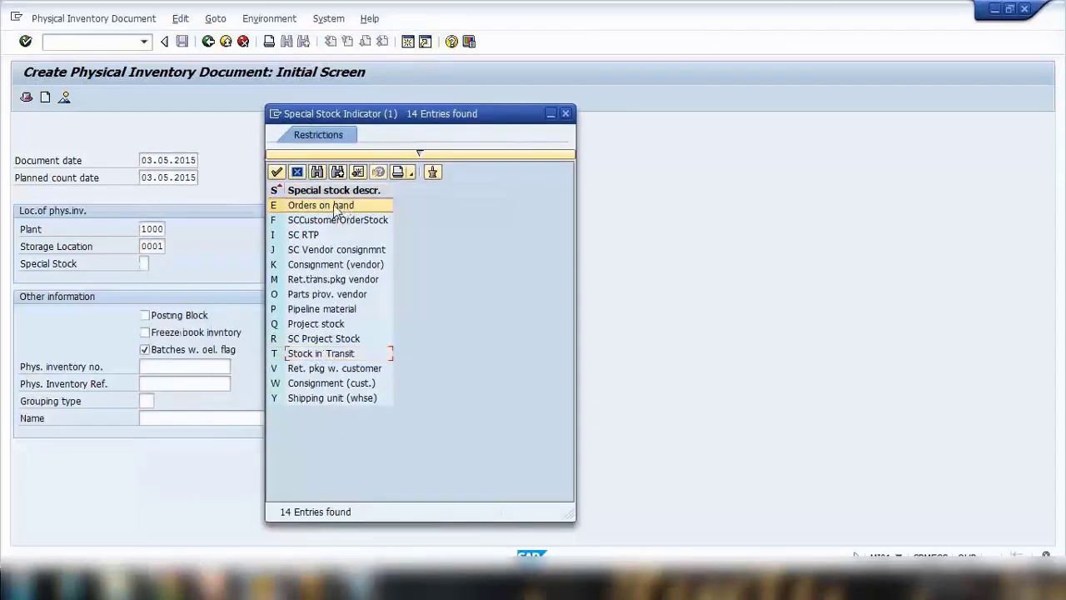
click(308, 267)
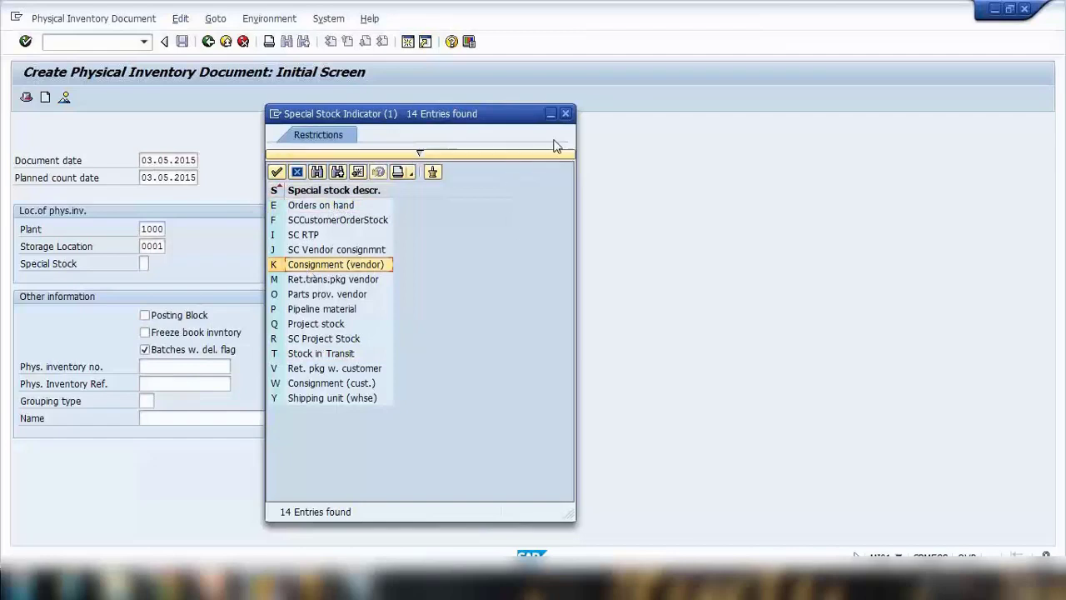
click(565, 115)
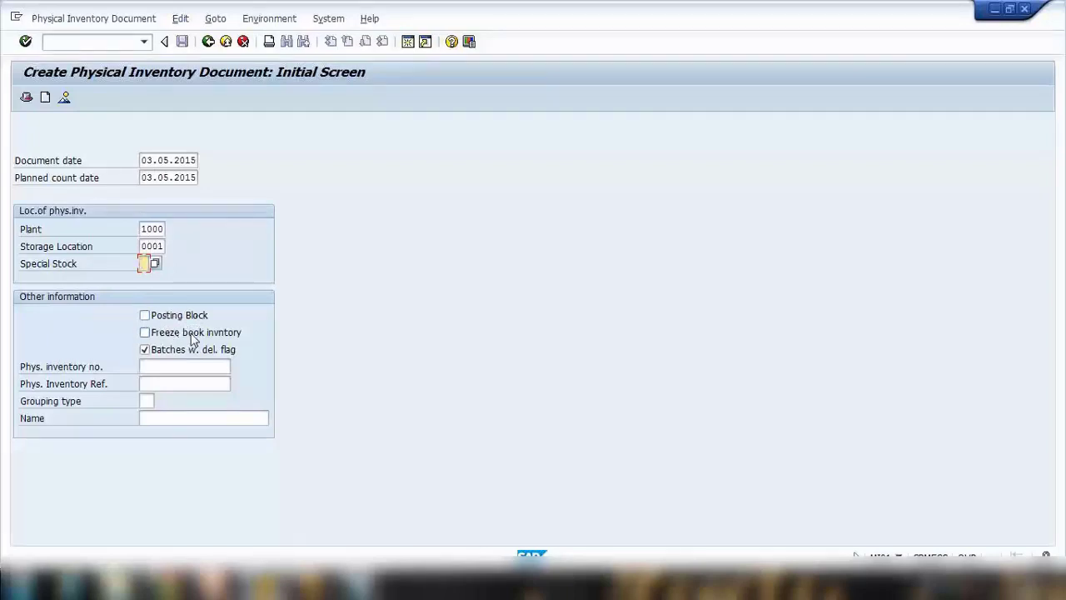
- Continue to the New Items entry screen for plant 1000 Hamburg, storage location 0001
click(153, 382)
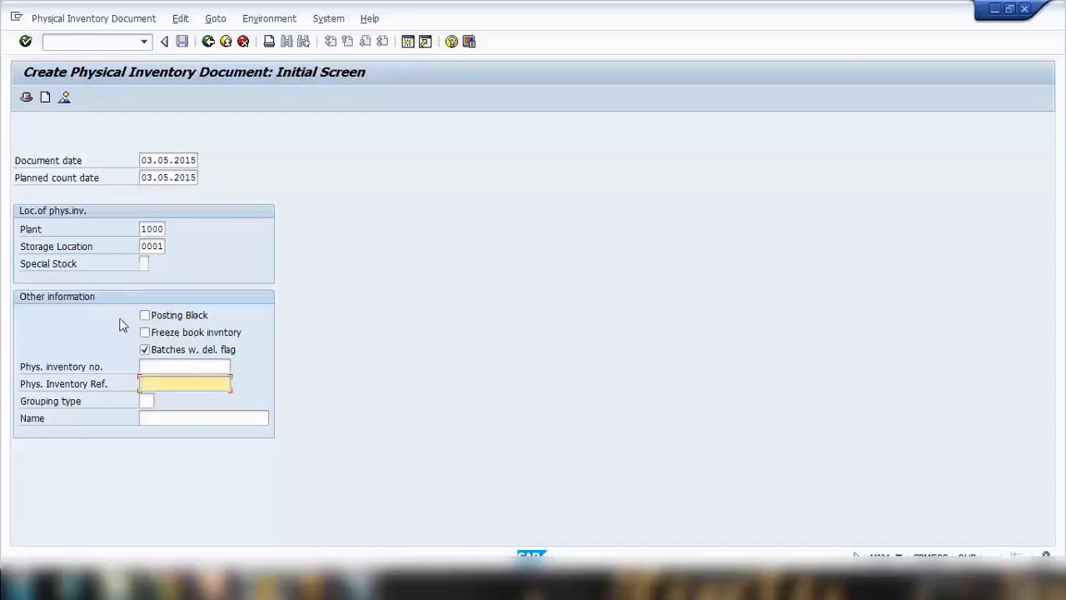
click(149, 232)
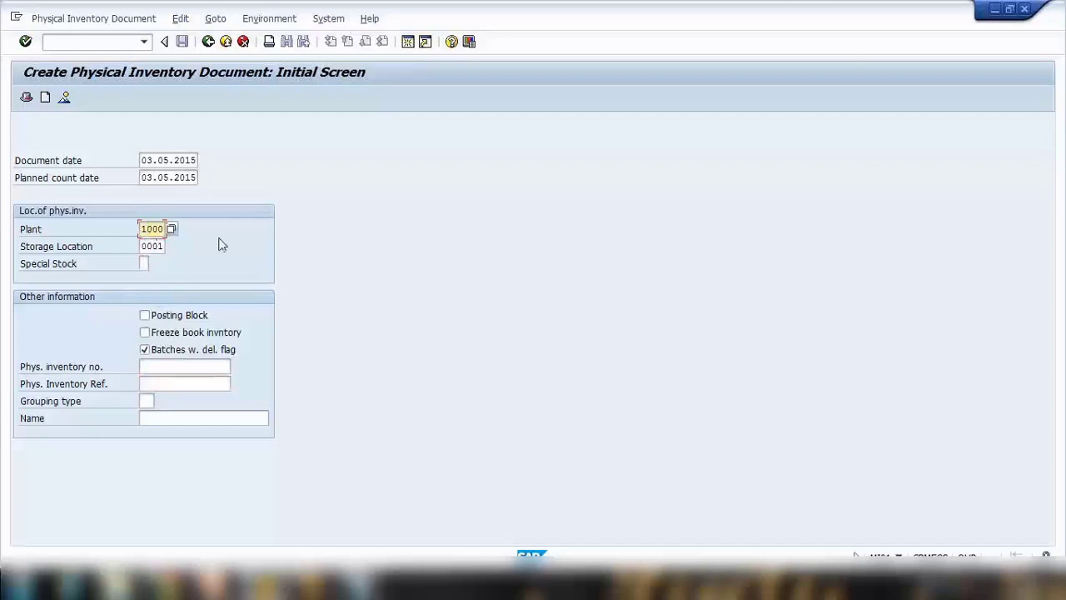
key(Return)
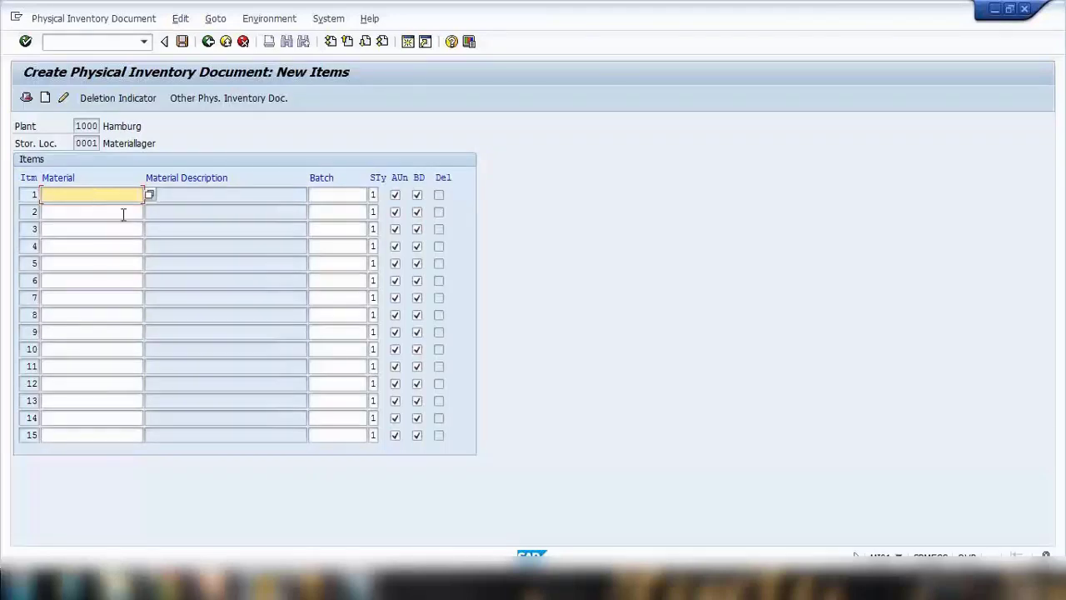
text(abc1234)
- Enter materials abc, abc123 and zdemo1 in the item rows and check them
click(95, 215)
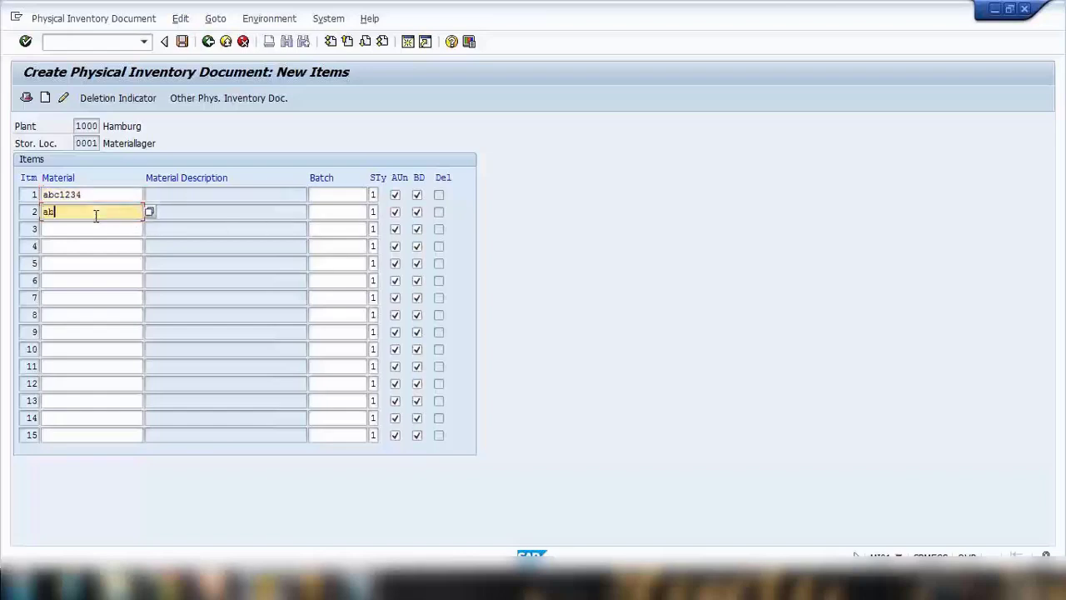
text(abc)
click(90, 226)
text(ab)
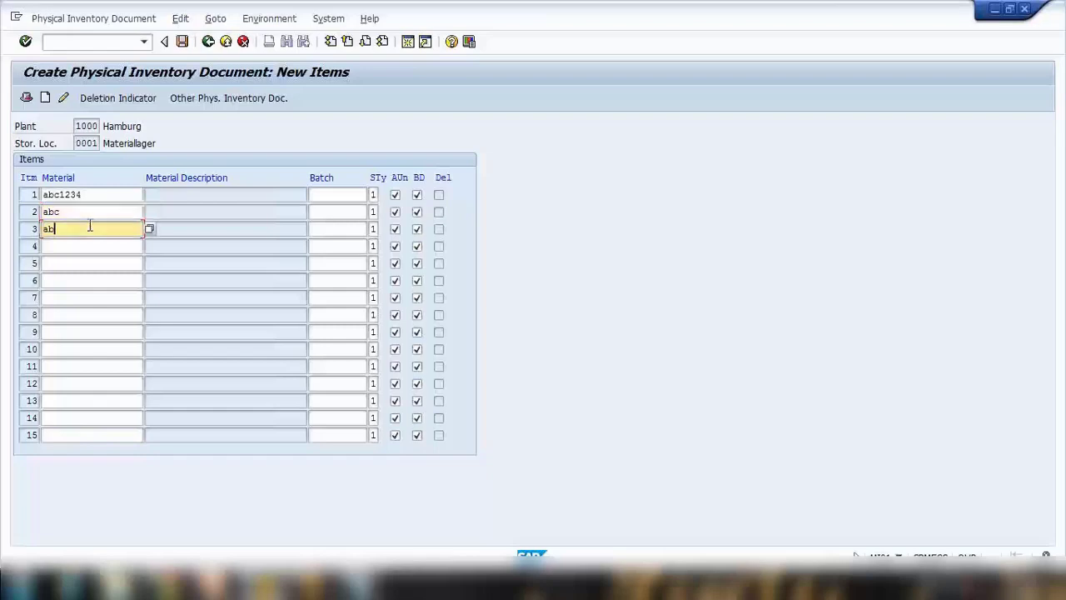
text(c123)
click(79, 246)
text(zdemo1)
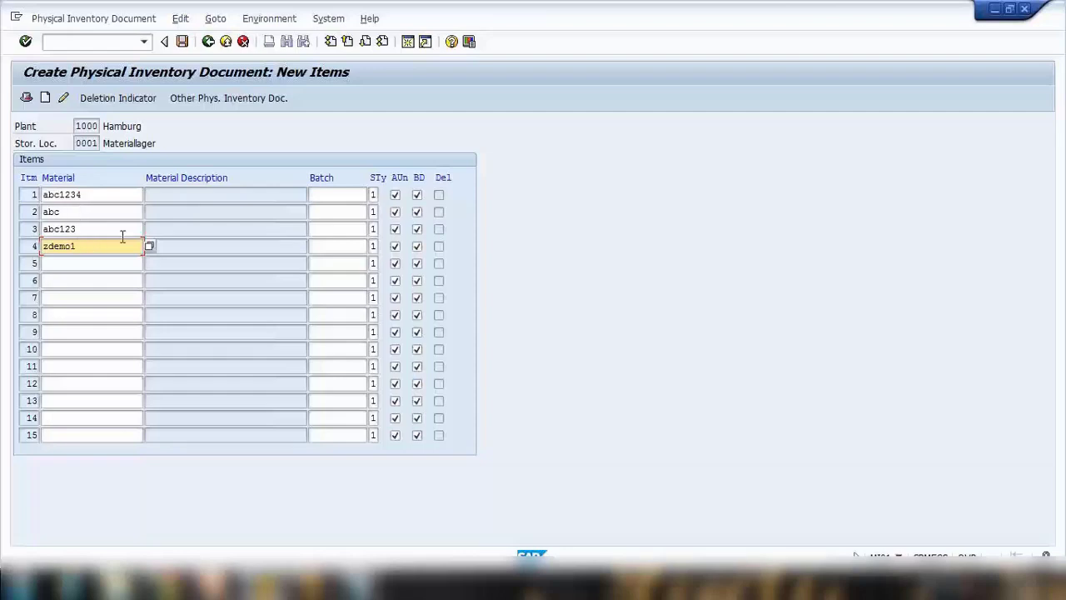
key(Return)
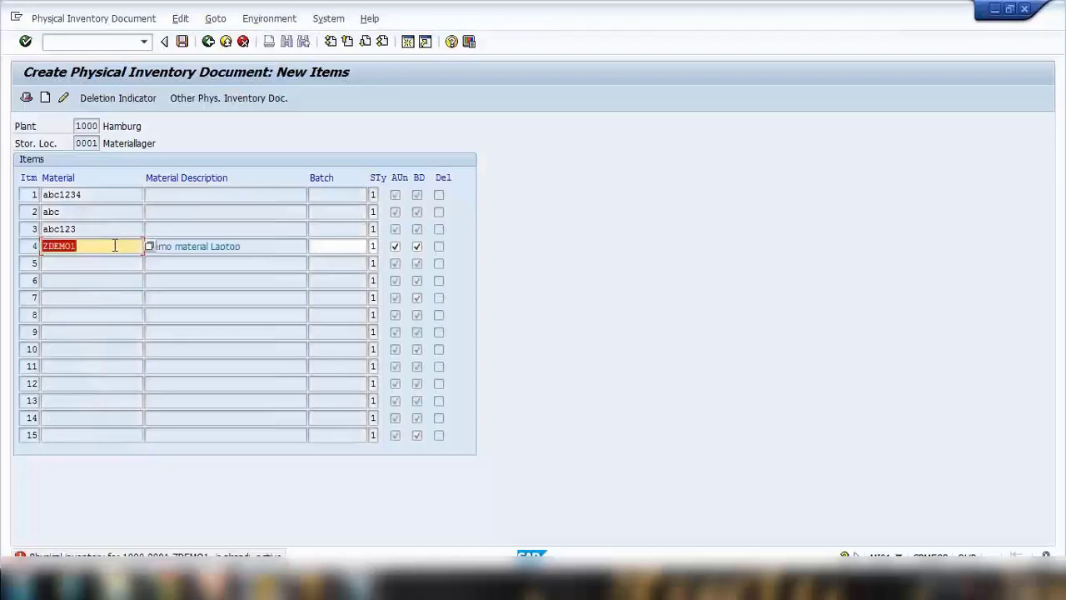
- Correct item 4's material from ZDEMO1 to ZDEMO and confirm the items
click(115, 246)
key(BackSpace)
key(Return)
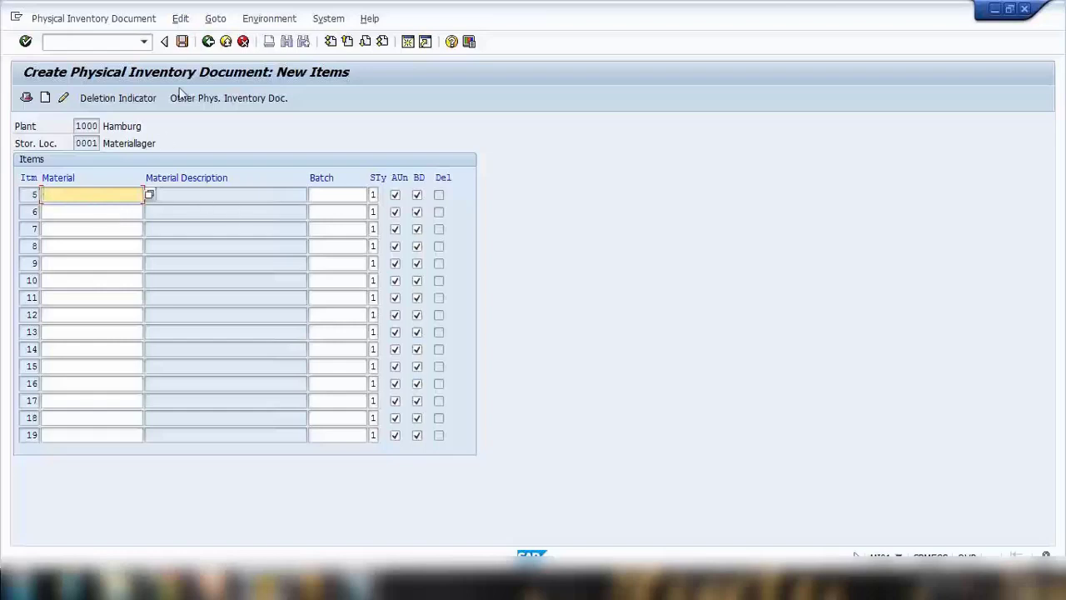
- Post the document and select the new document number 100000201 in the message details
click(183, 41)
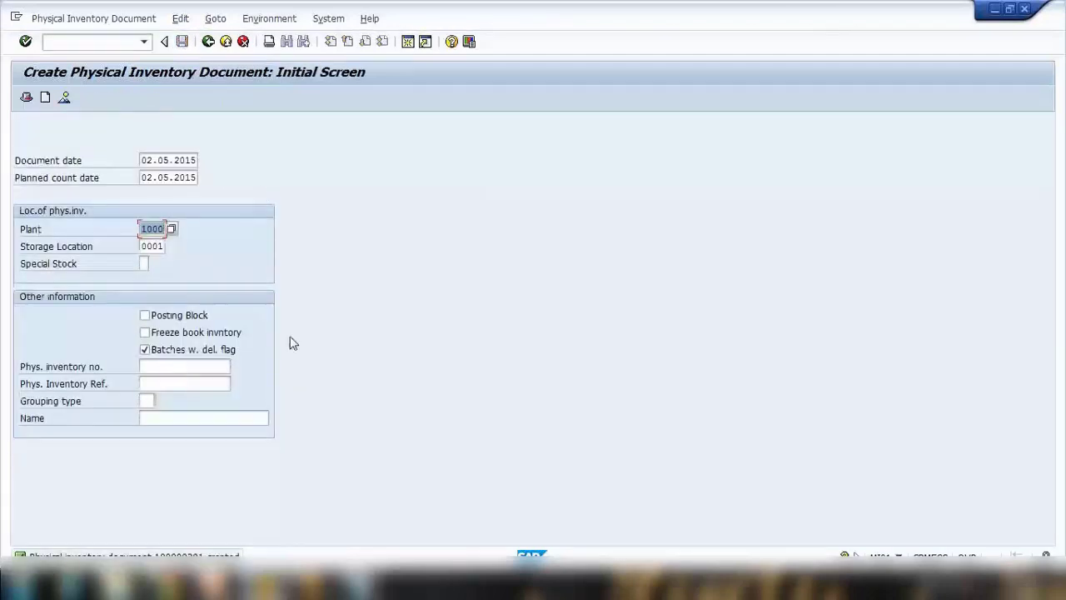
double_click(191, 555)
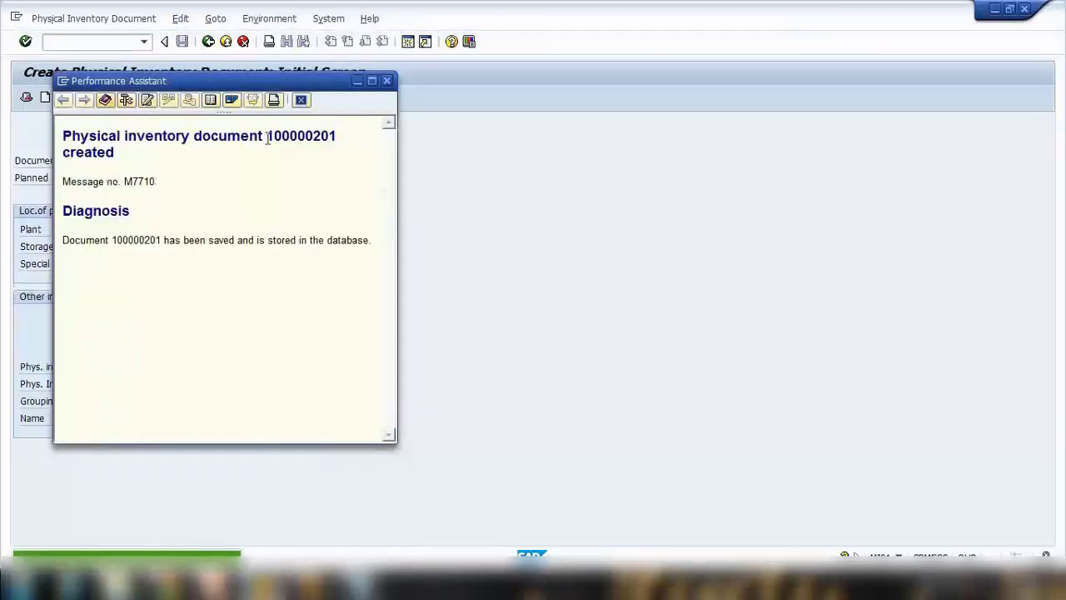
drag(267, 136, 340, 138)
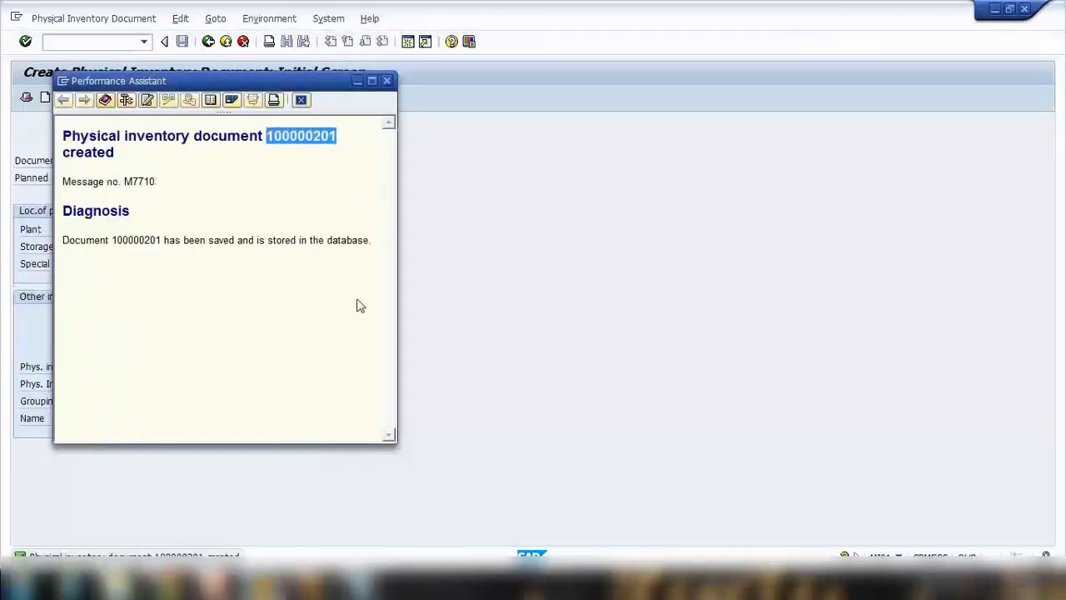
click(358, 581)
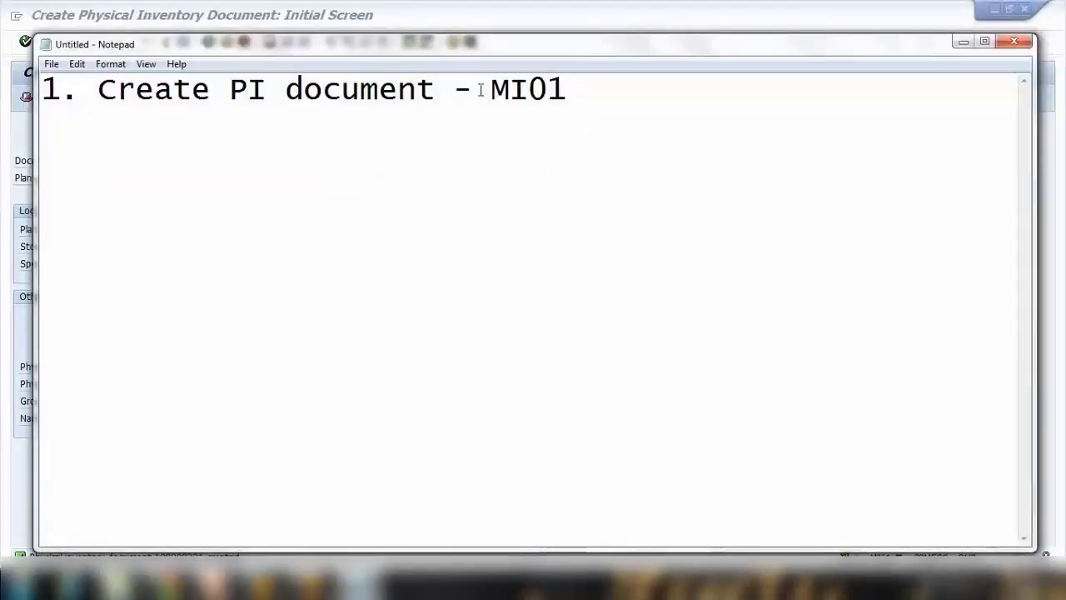
- Edit the note to read '1. Create PI document MI01/MI02 - 100000201' and minimize Notepad
key(BackSpace)
key(BackSpace)
click(533, 90)
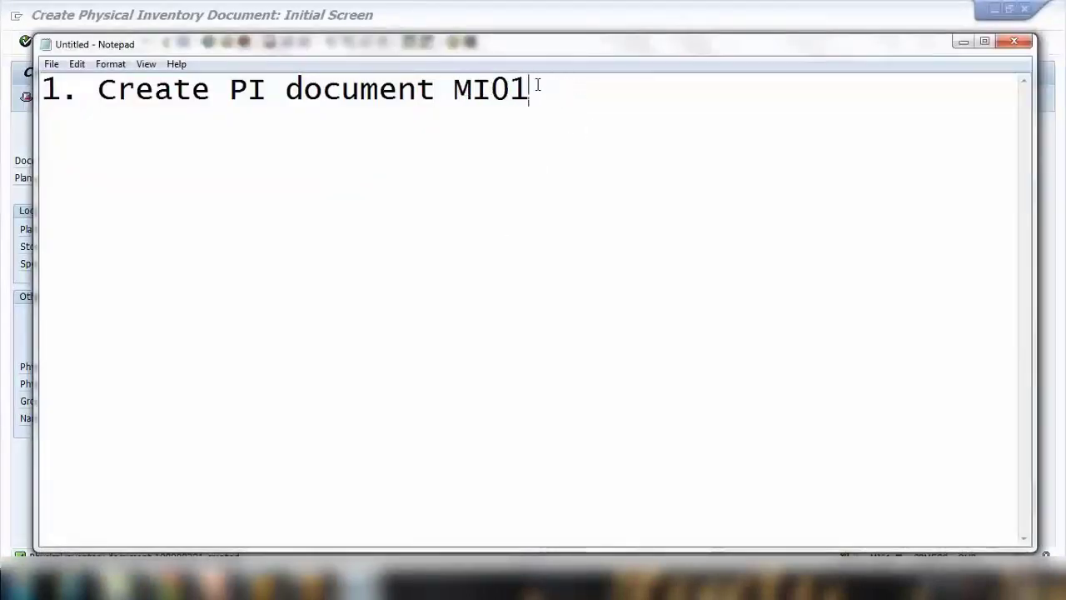
text(- 100000201)
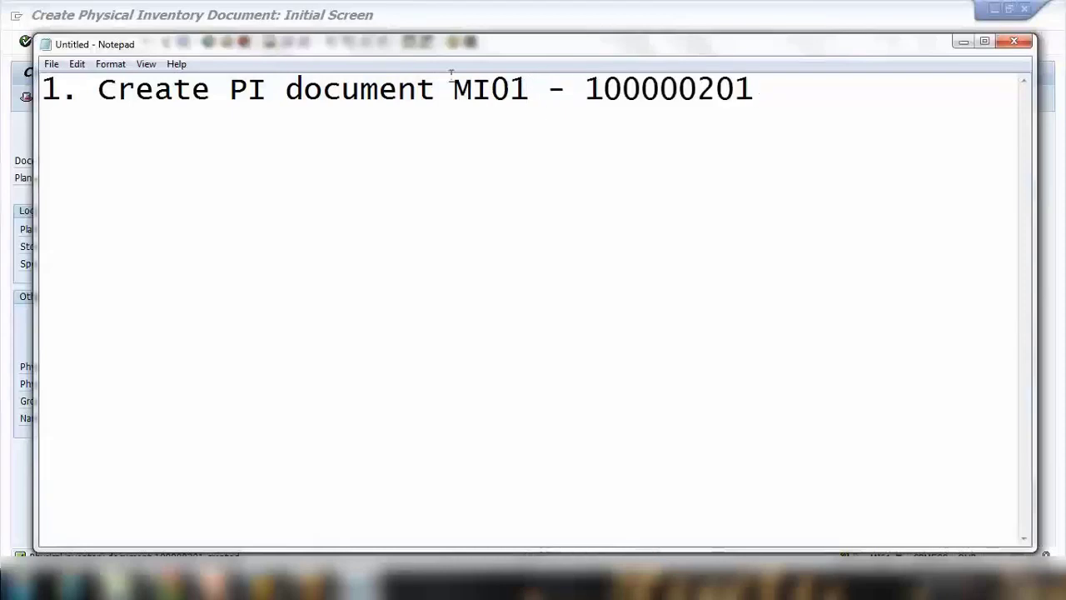
drag(456, 89, 519, 88)
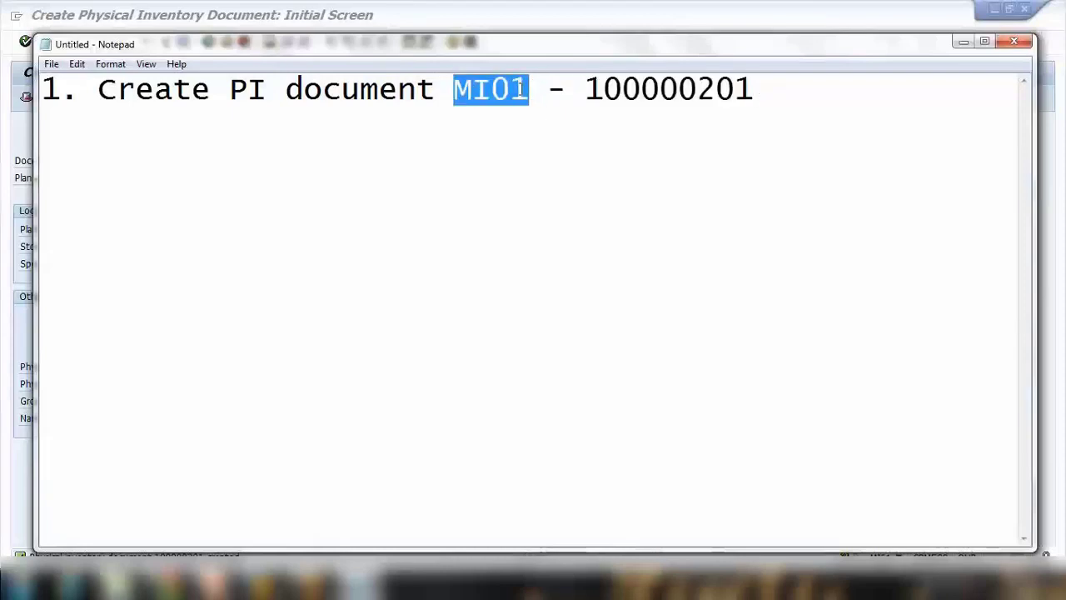
click(532, 89)
text(/MI0)
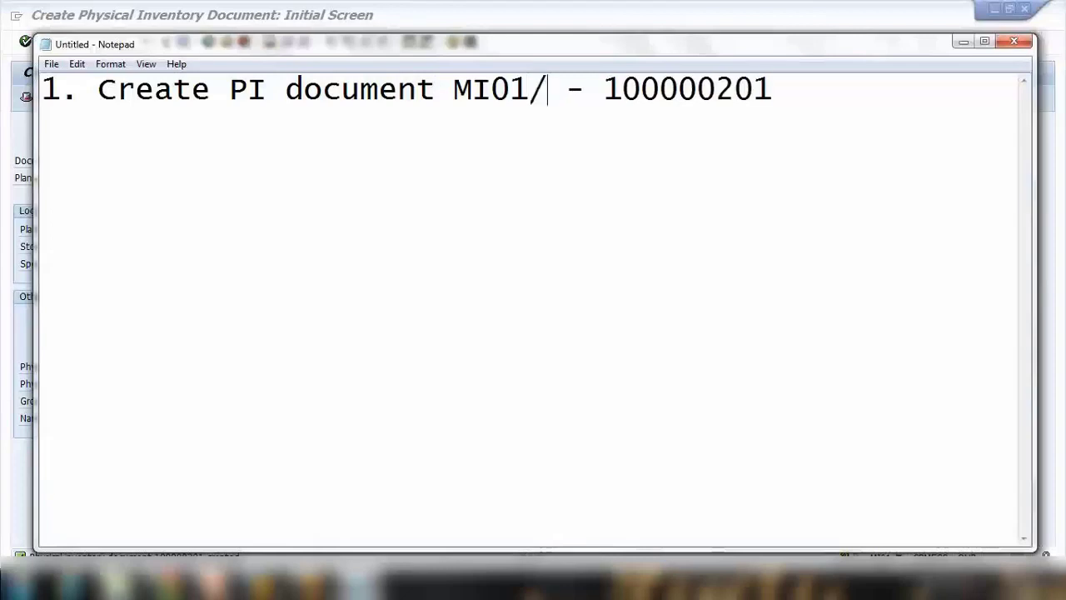
text(2)
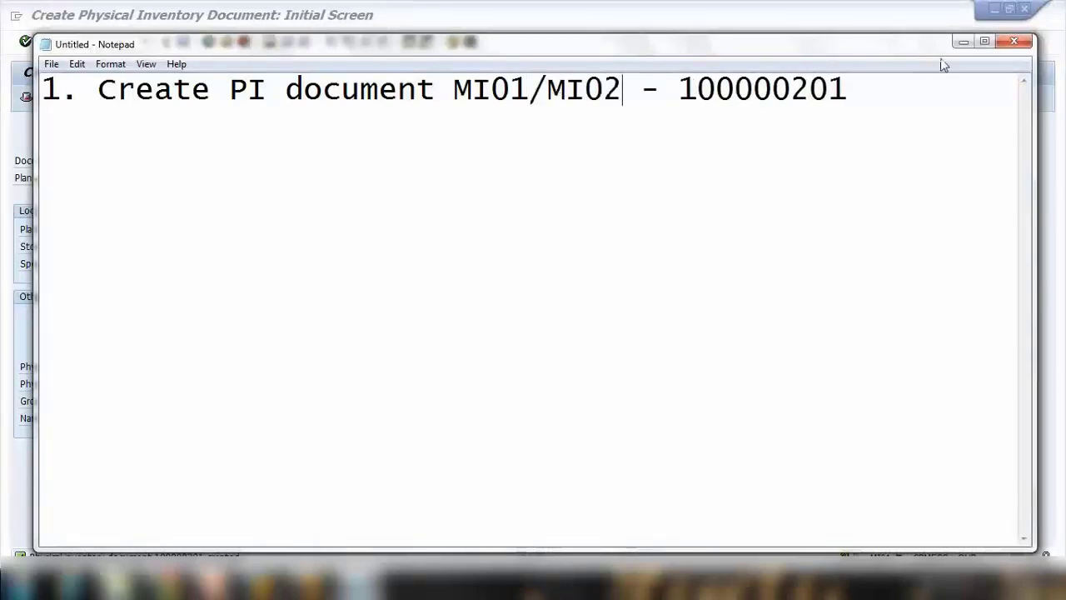
click(963, 42)
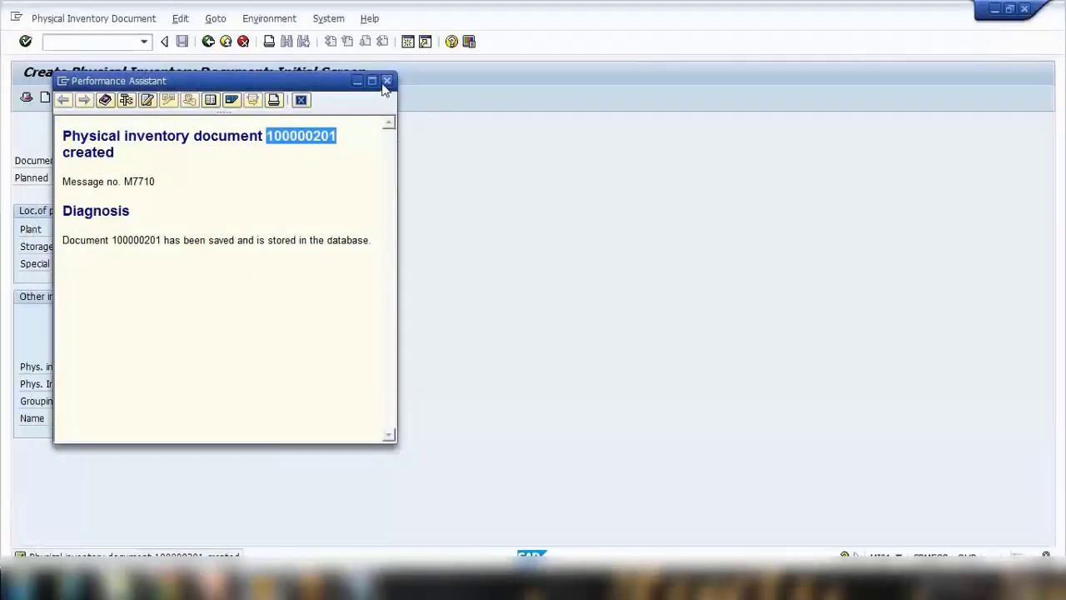
- Close the message details and open document 100000201 for change with /nmi02
click(125, 68)
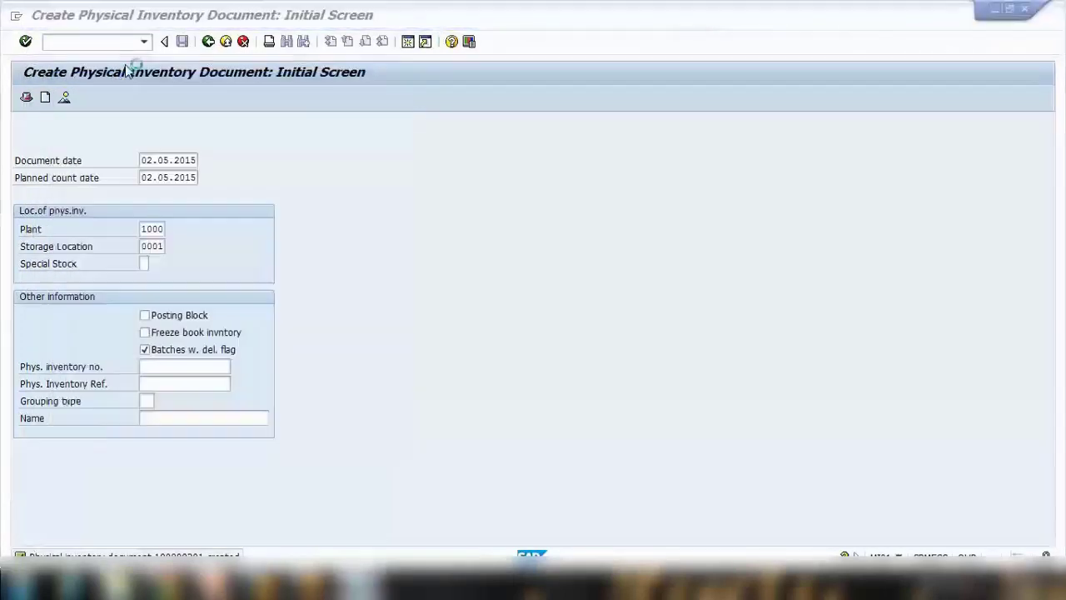
click(111, 44)
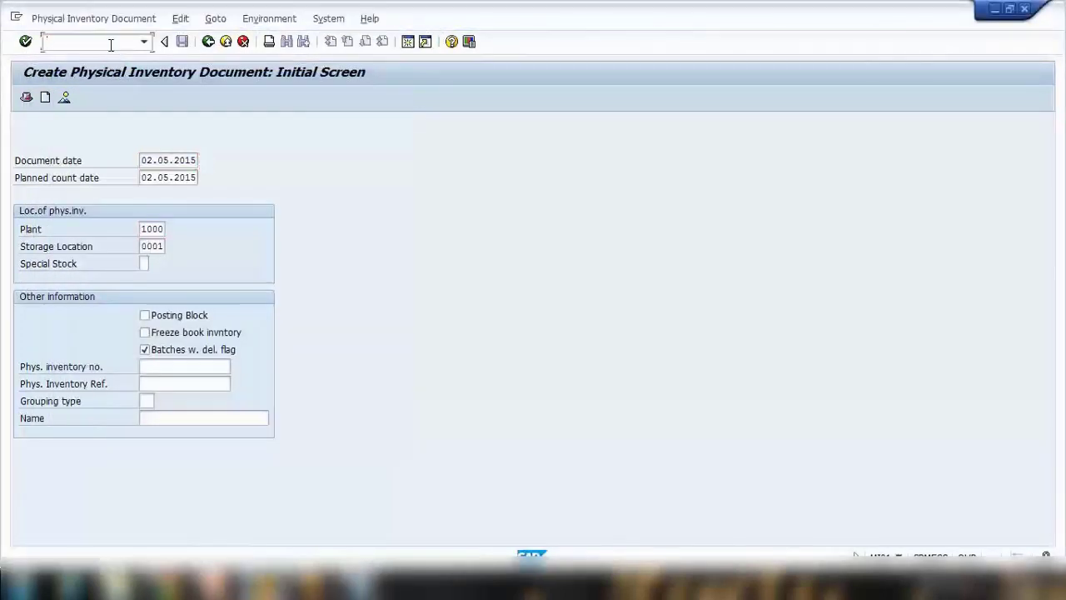
text(/nmi02)
key(Return)
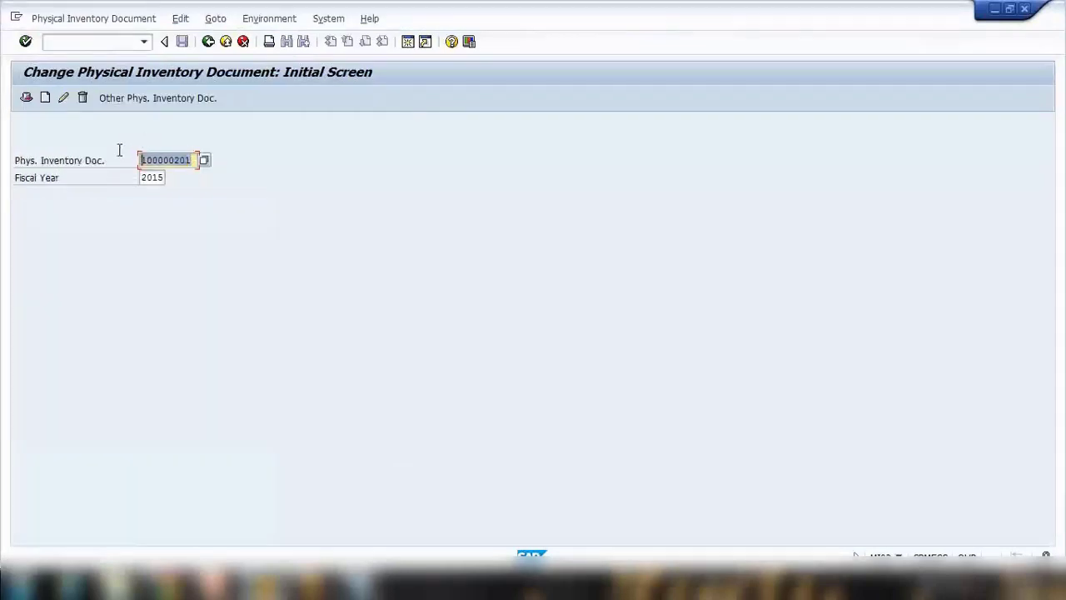
key(Return)
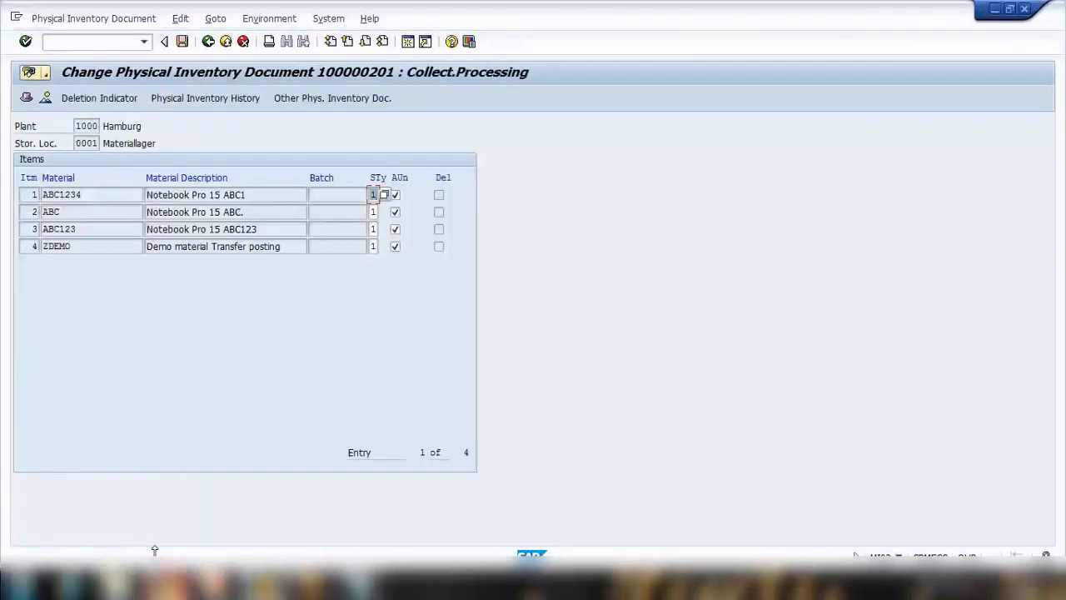
click(208, 583)
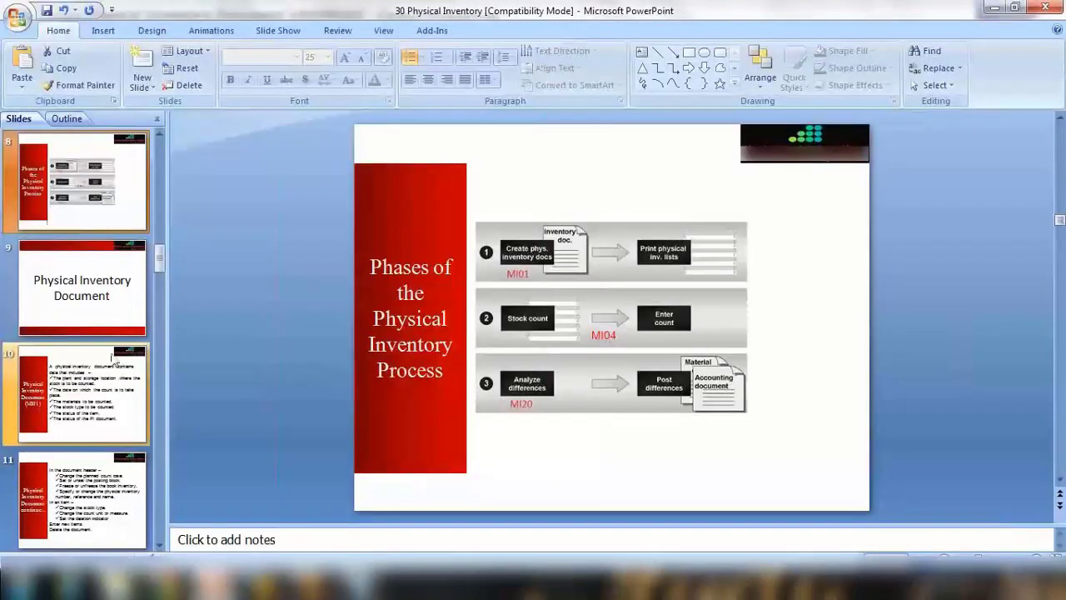
- Run the slide show from slide 9, advancing to slide 10's physical inventory document bullets
click(114, 325)
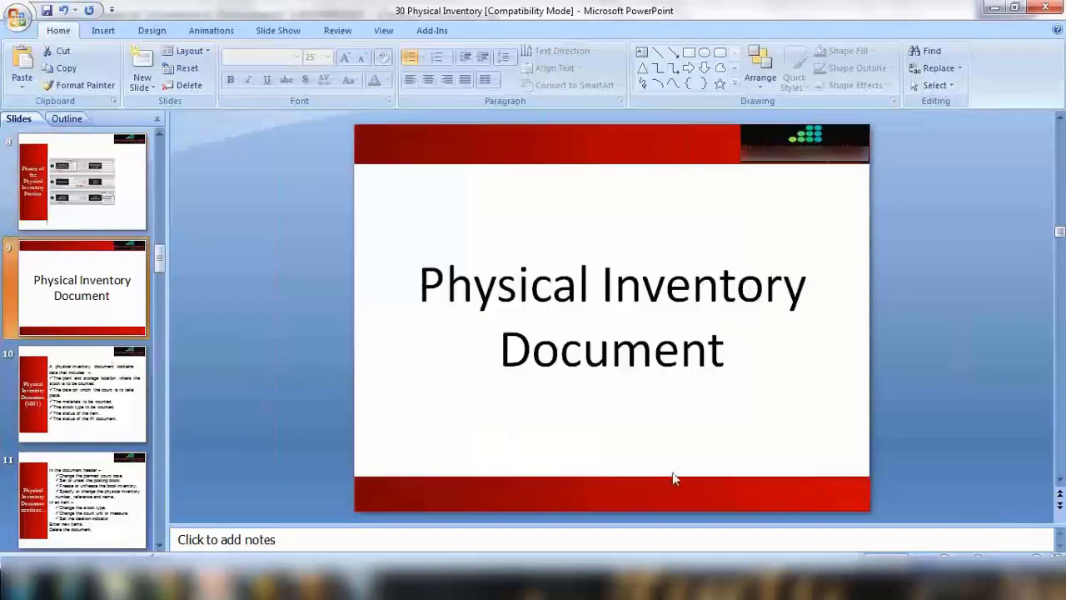
click(900, 561)
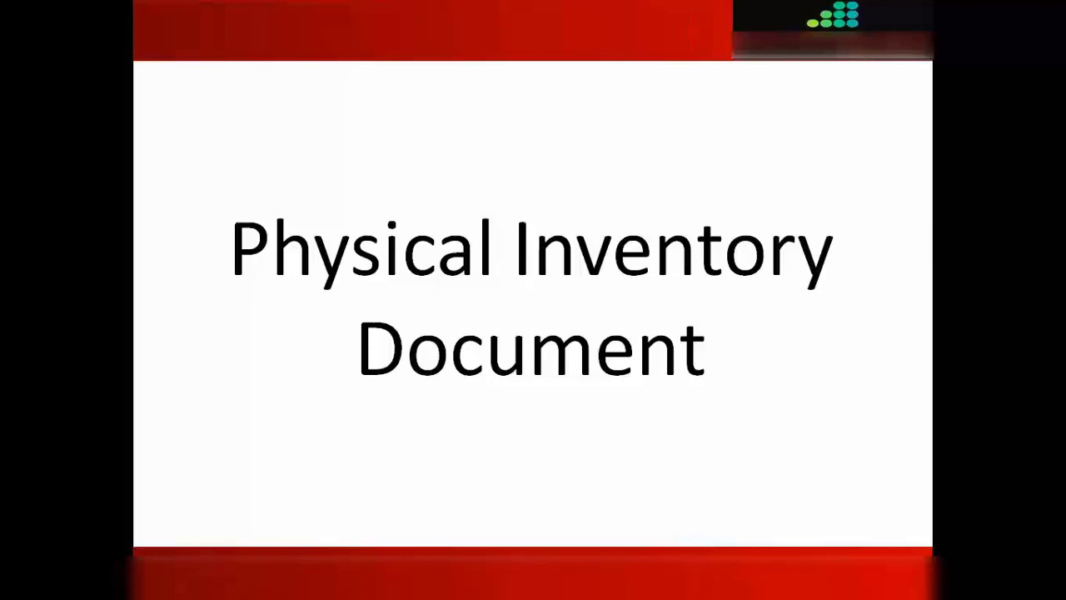
key(Right)
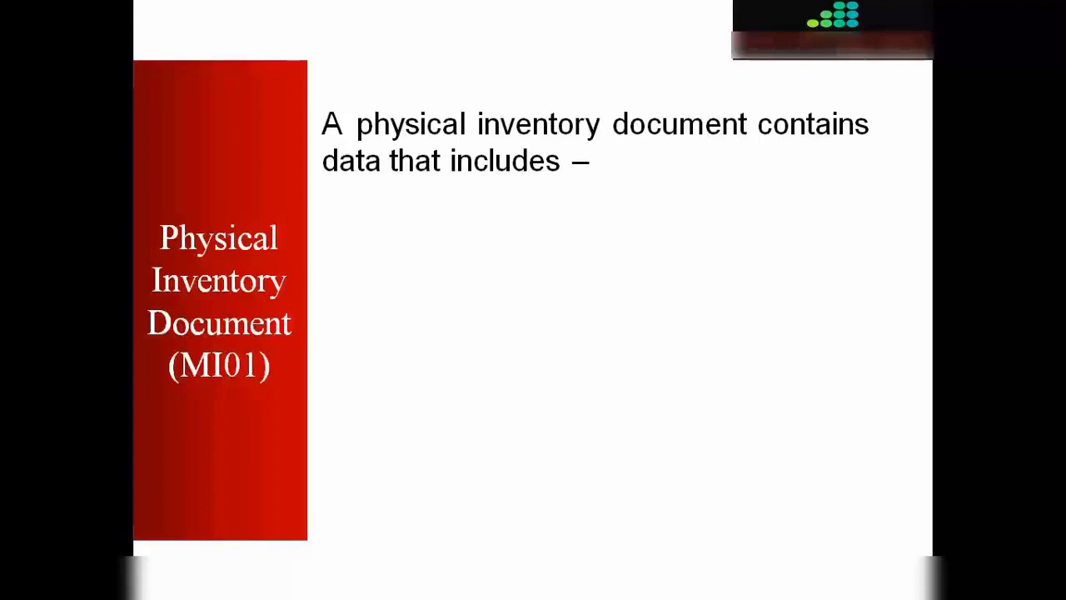
key(Right)
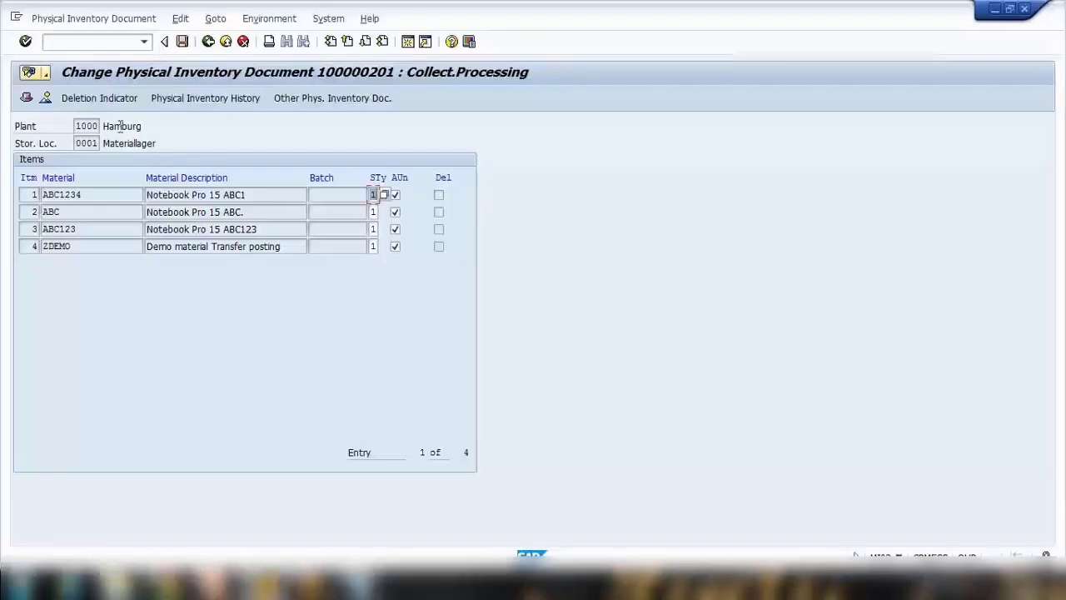
- Open MI01 via /nmi01 and point out document date, planned count date, plant 1000 and storage location
click(115, 42)
text(/nmi01)
key(Return)
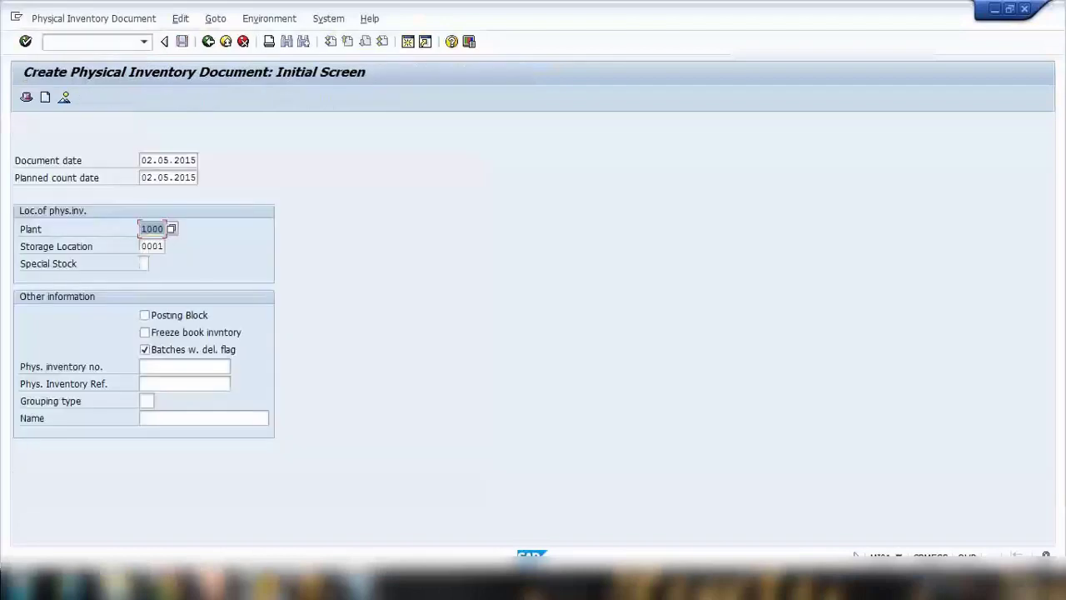
click(179, 160)
click(197, 183)
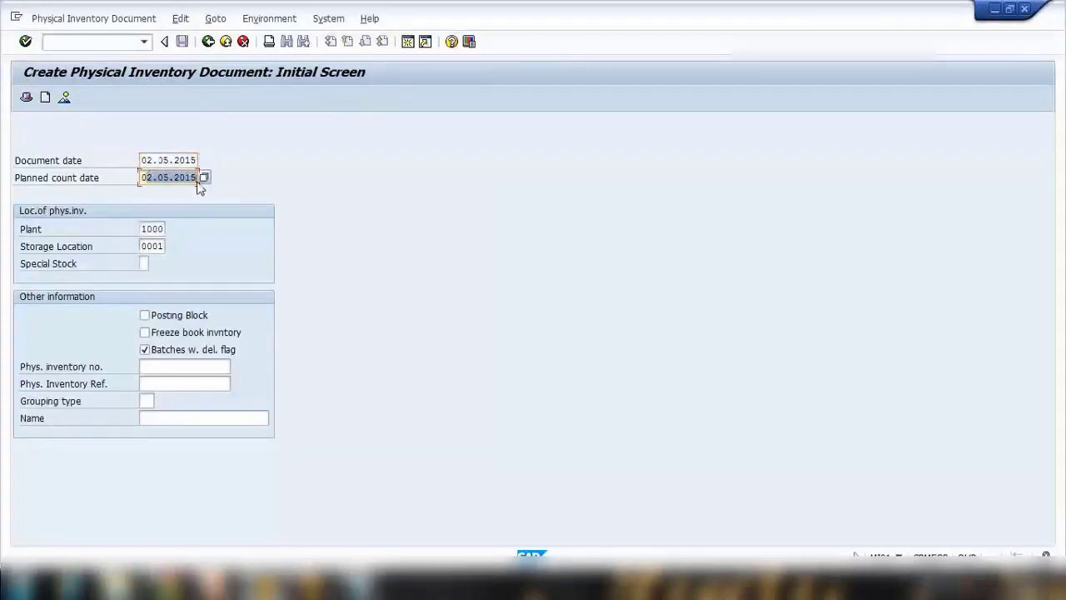
click(163, 228)
key(Tab)
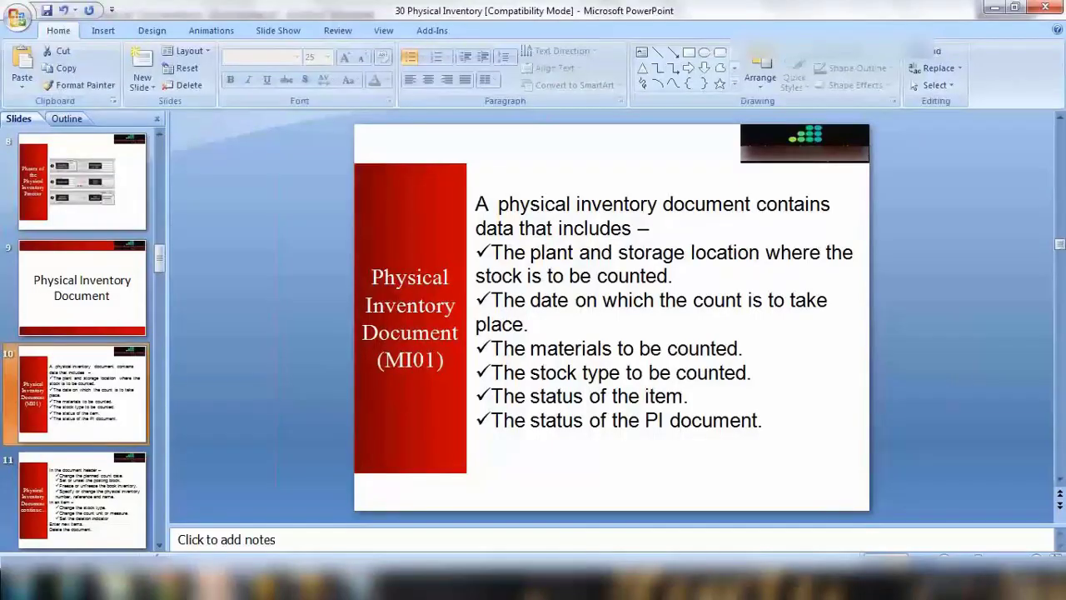
- Run the slide show from slide 10, revealing the stock type, item status and PI document status bullets
key(shift+F5)
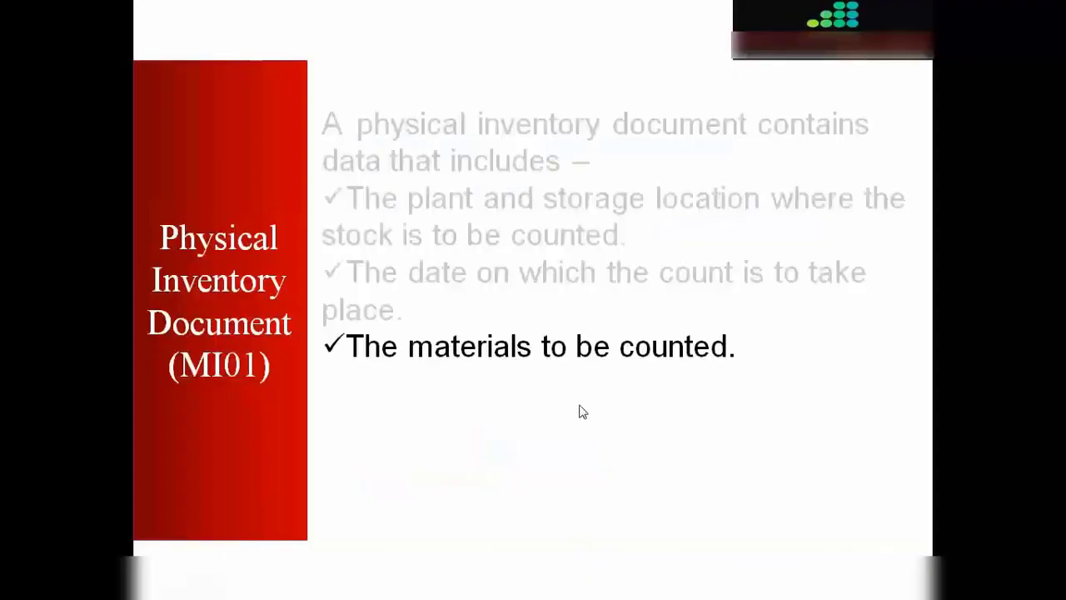
click(500, 388)
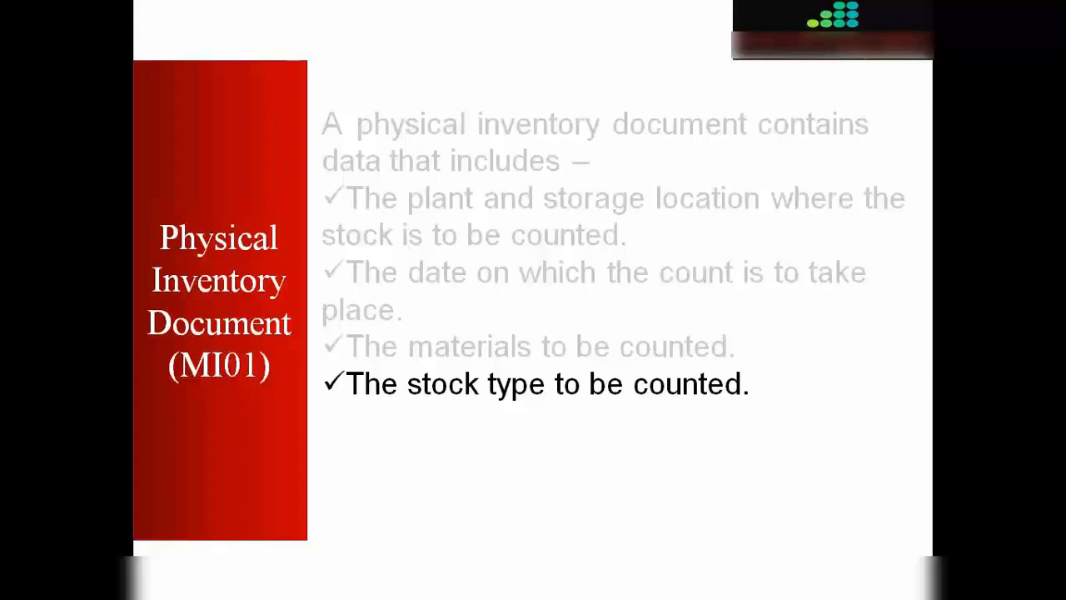
key(Right)
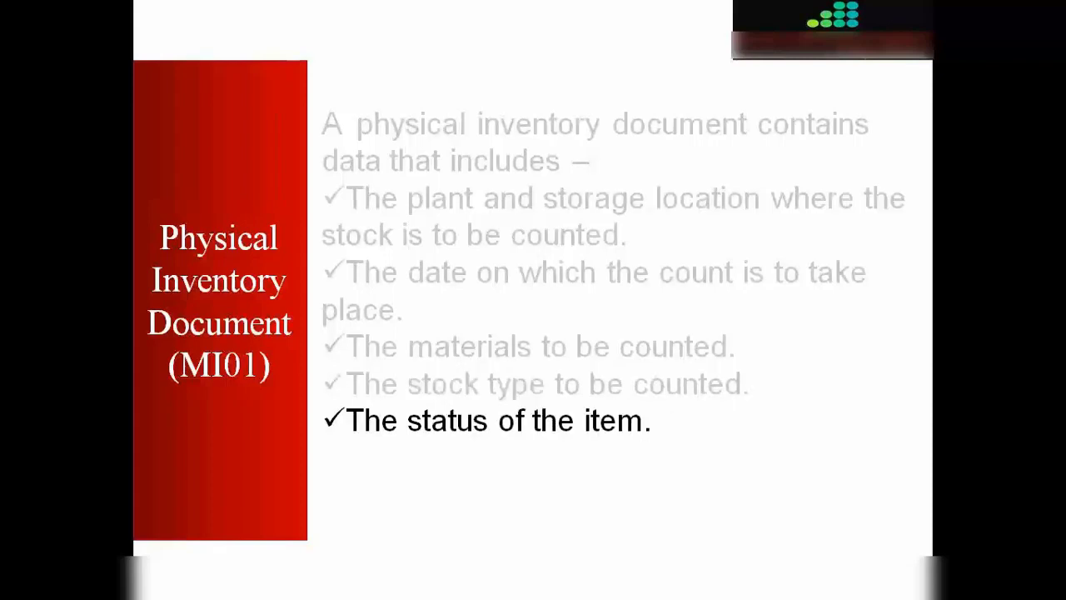
key(Right)
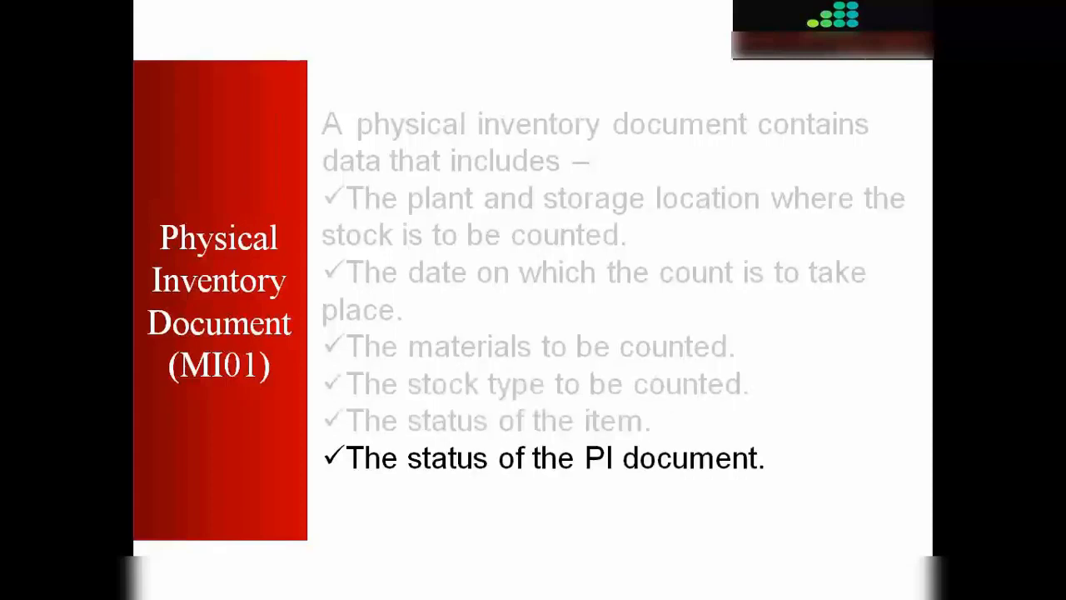
- Review the item and PI document status bullets again, then end the show and return to SAP
key(Left)
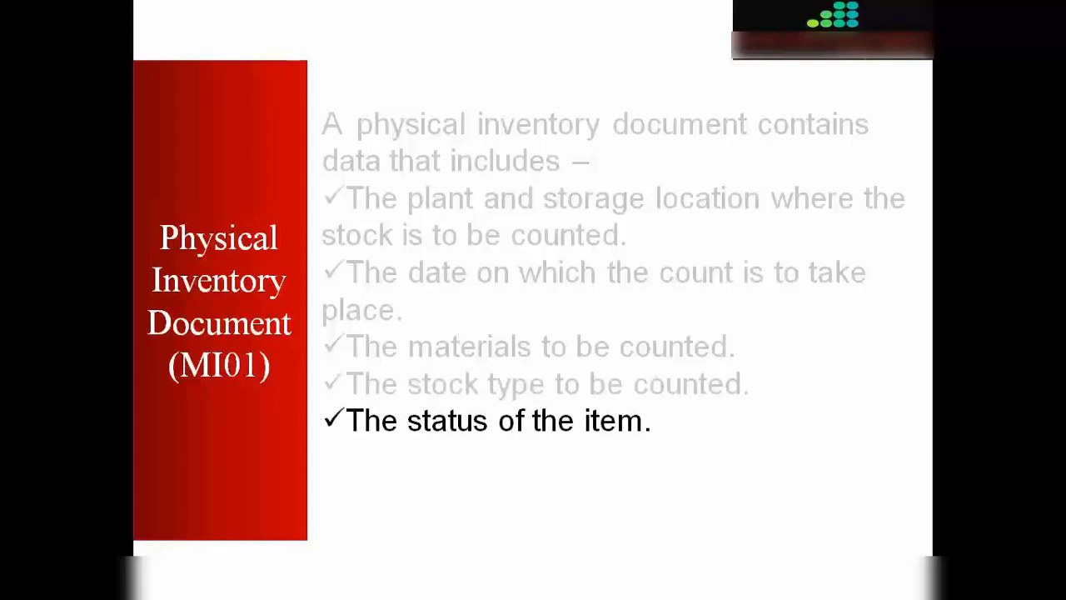
key(Right)
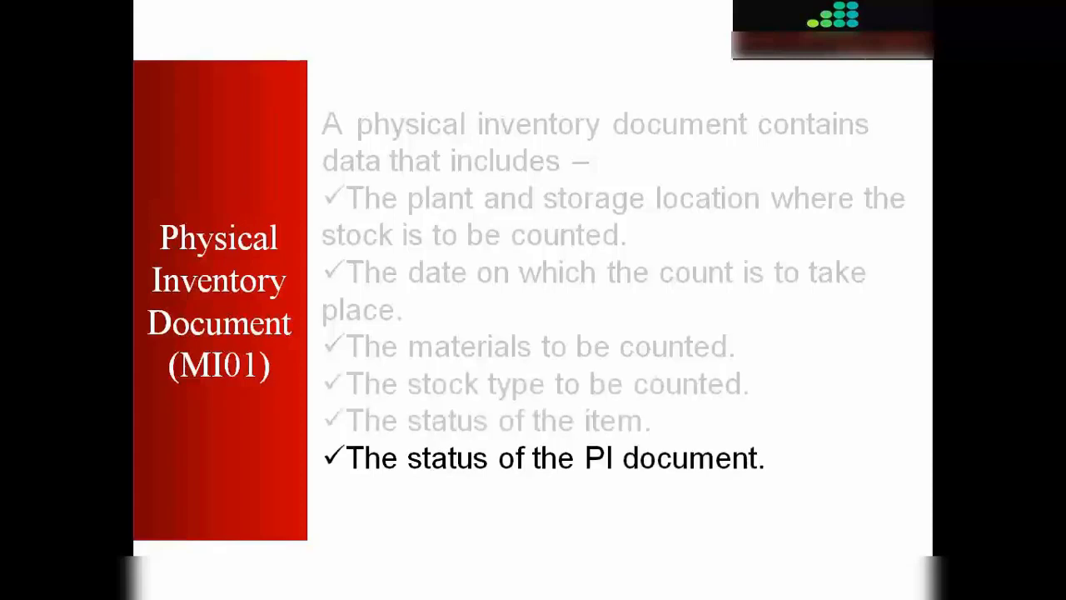
key(Left)
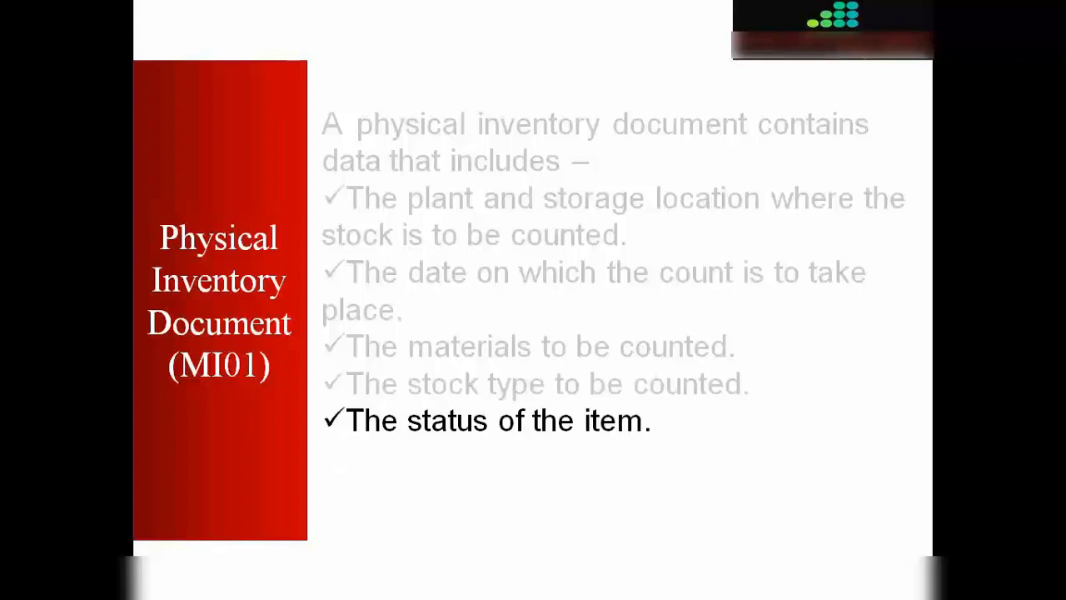
key(Right)
key(Escape)
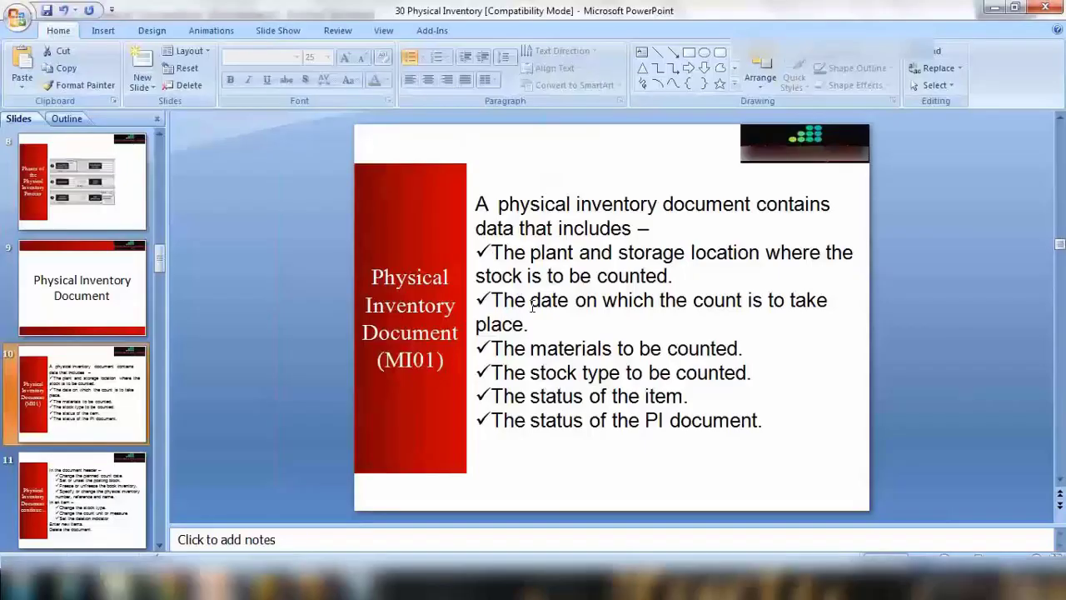
key(alt+Tab)
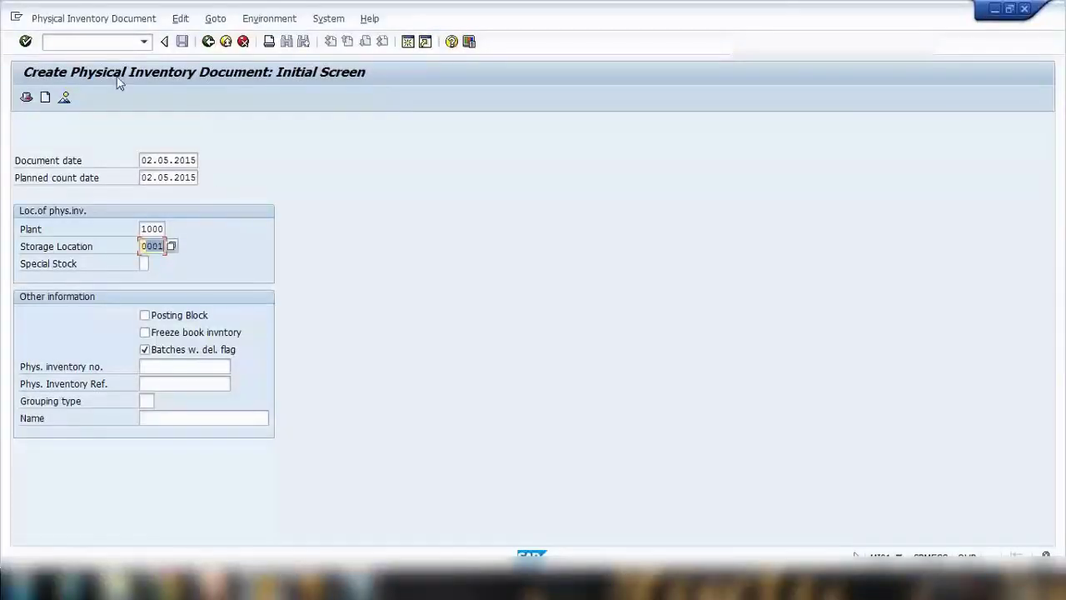
- Open physical inventory document 100000201 for change with /nmi02
click(137, 41)
text(/nmi02)
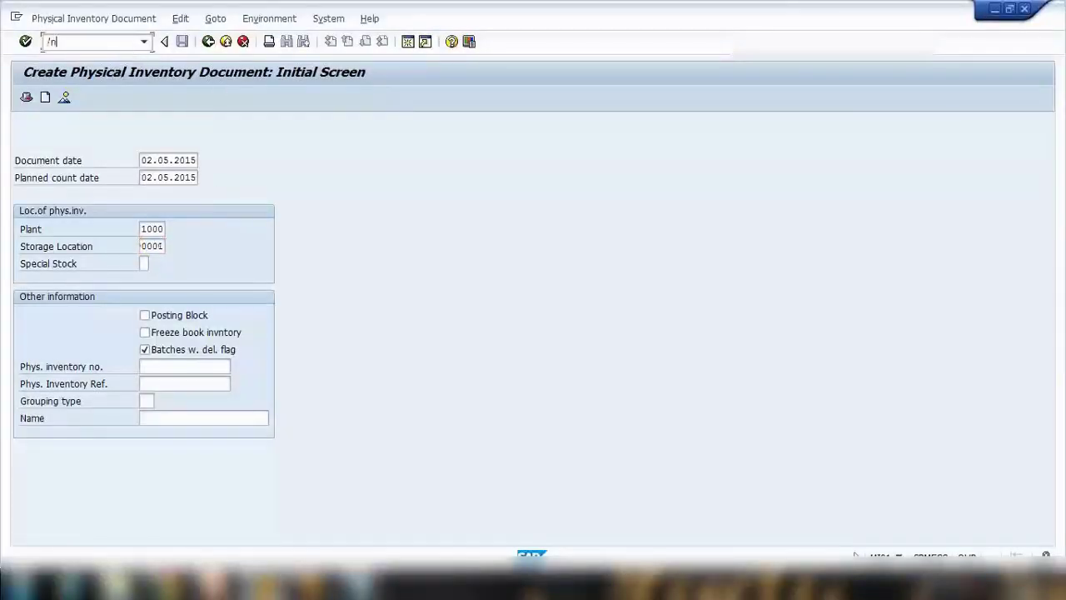
key(Return)
key(Return)
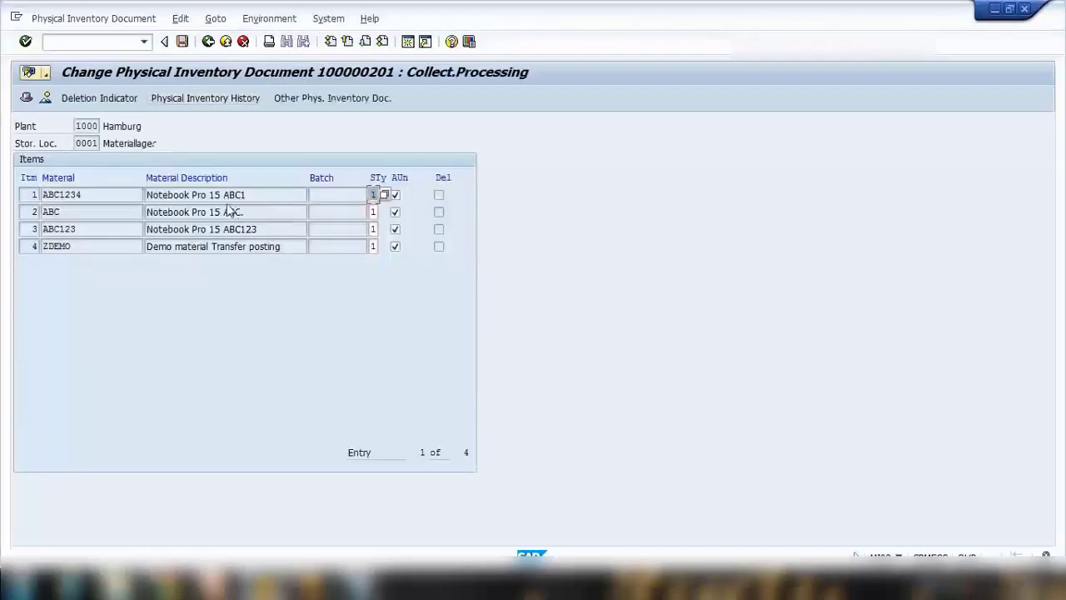
click(180, 195)
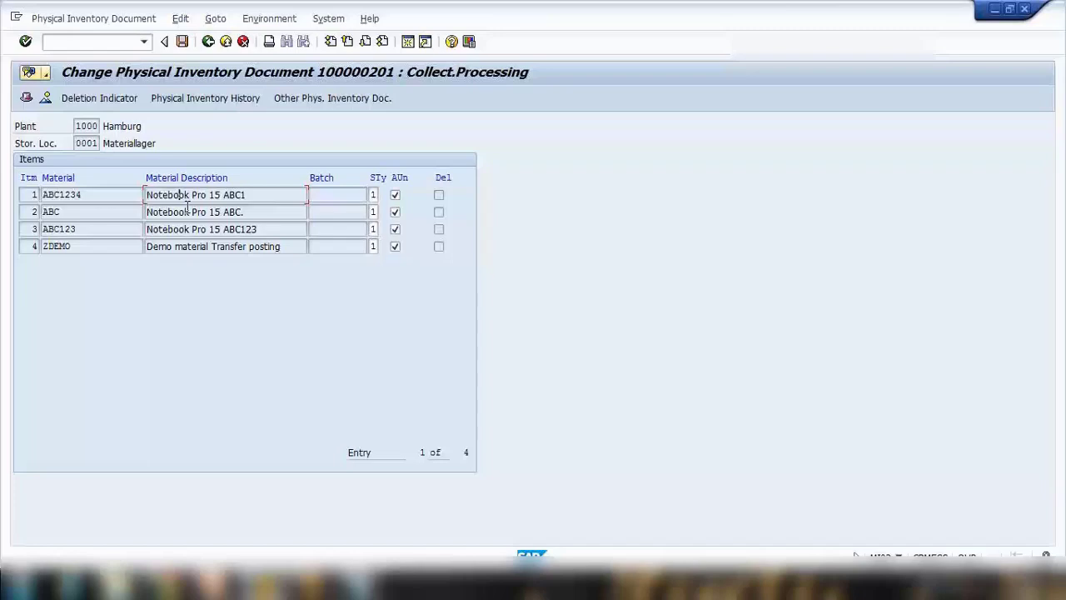
- Display item 1's inventory history showing Not yet counted, then bring up the Notepad notes
double_click(117, 194)
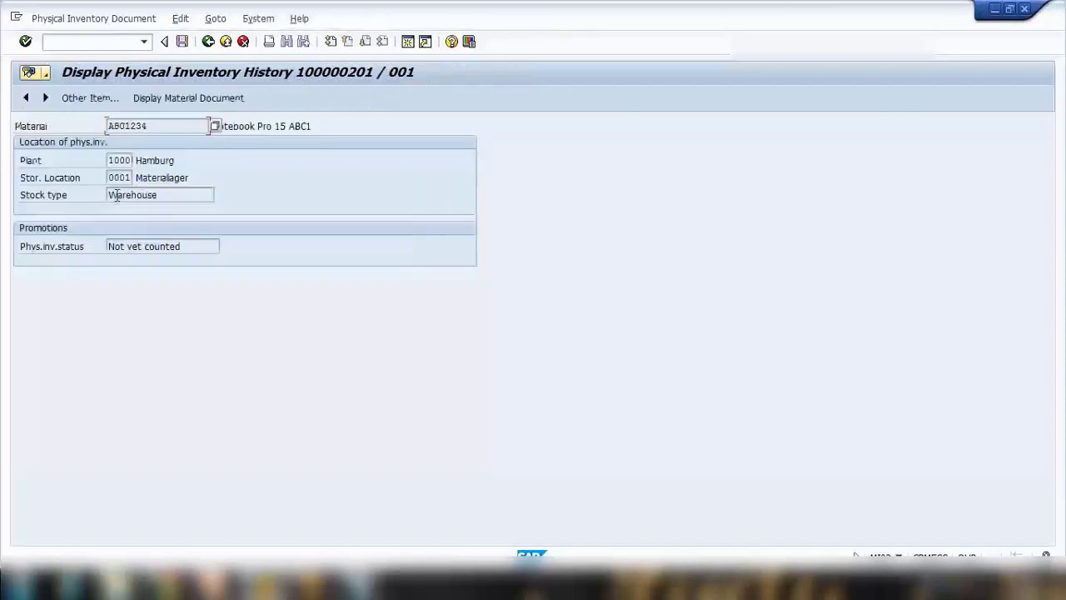
drag(182, 246, 112, 251)
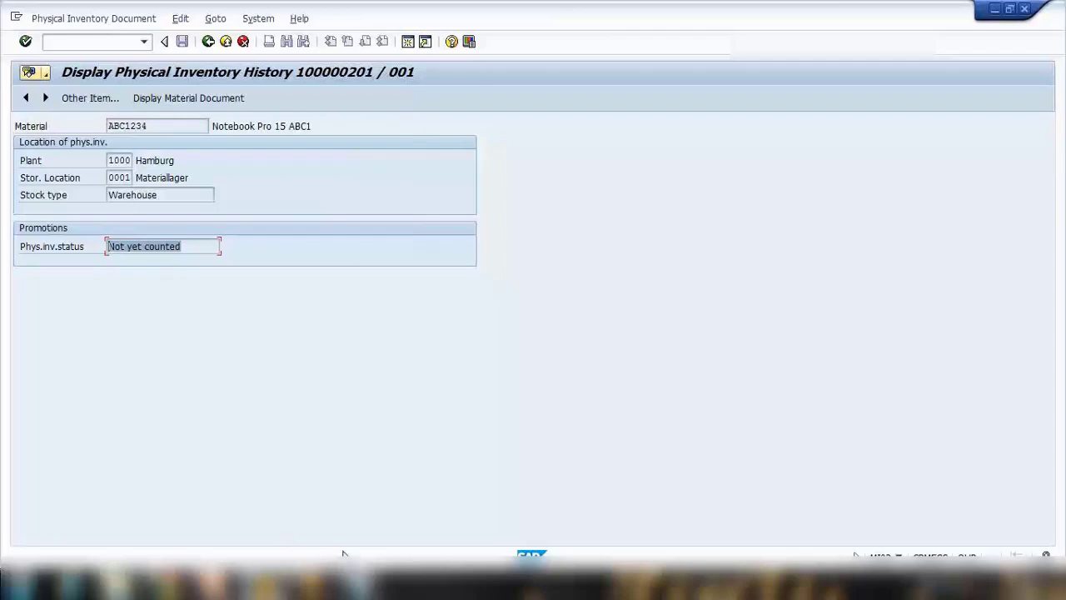
click(358, 581)
click(841, 100)
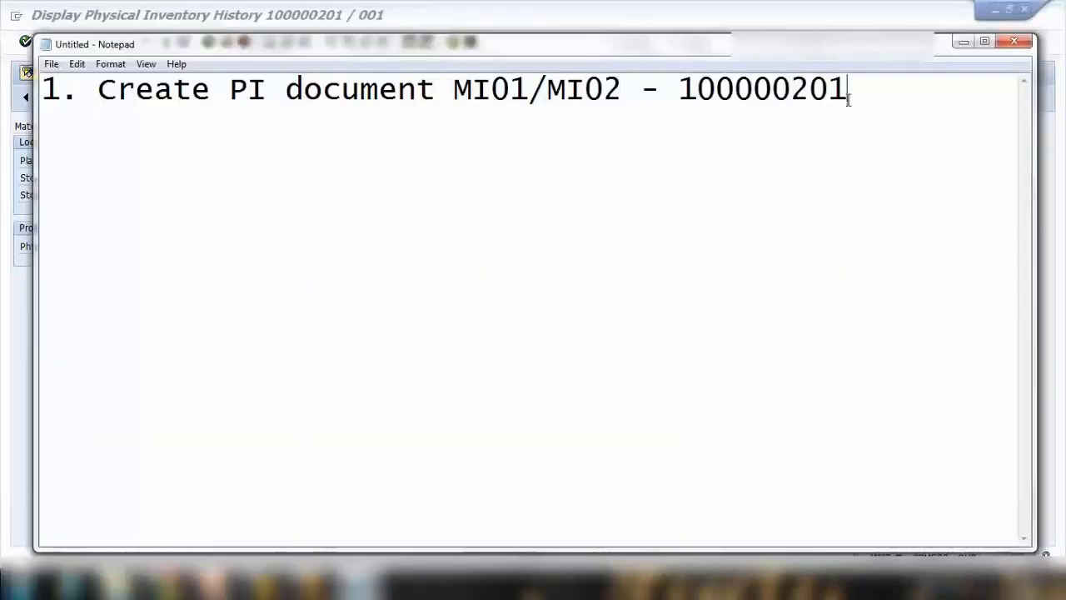
- Add the line '2. Counting MI04' to the notes and minimize Notepad
key(Return)
text(2.)
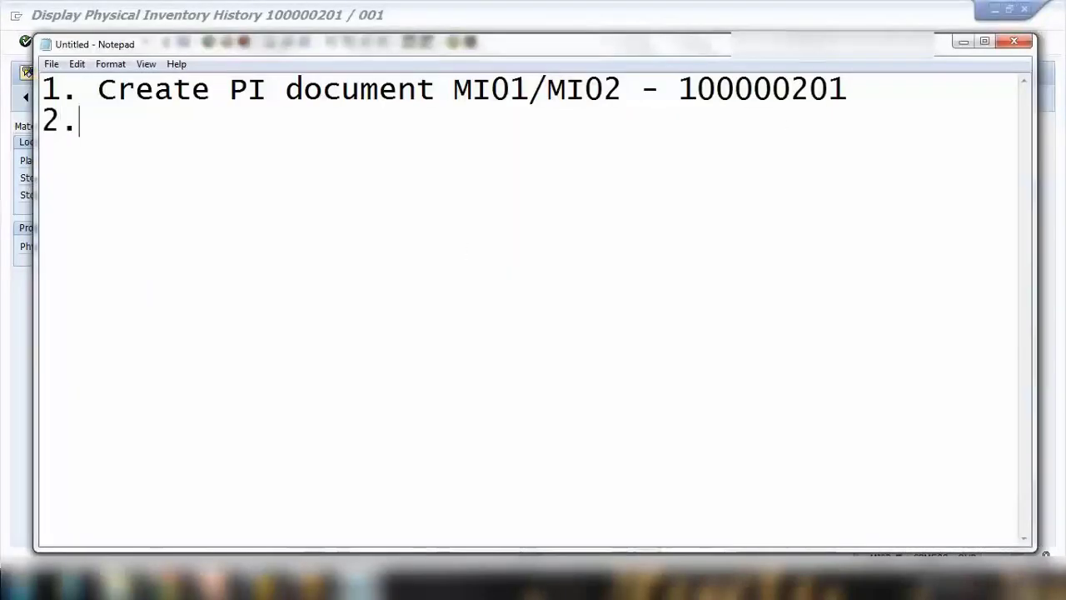
text( Count)
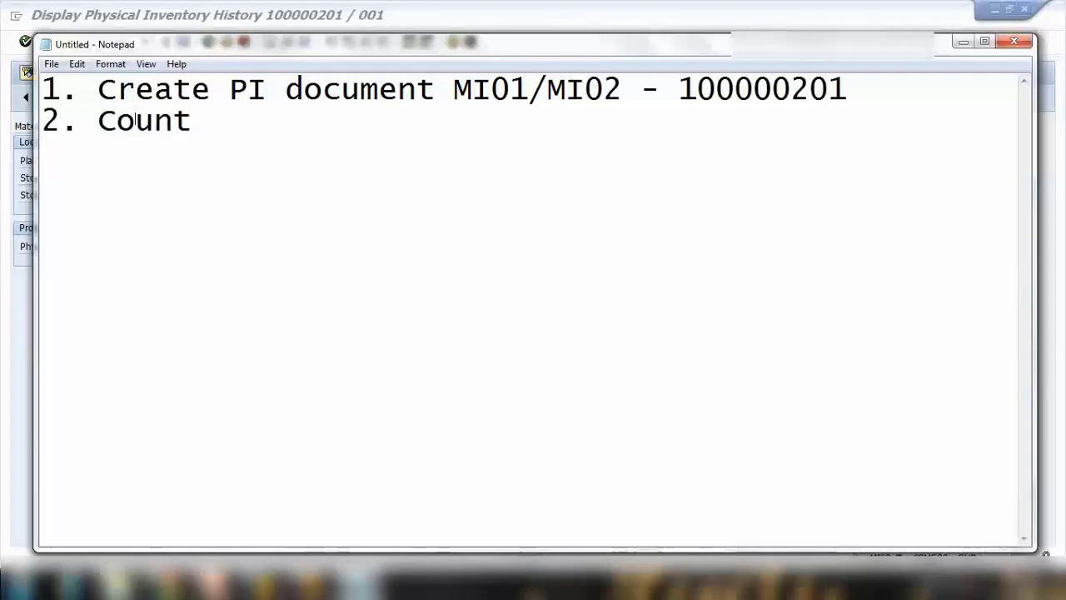
text(ing)
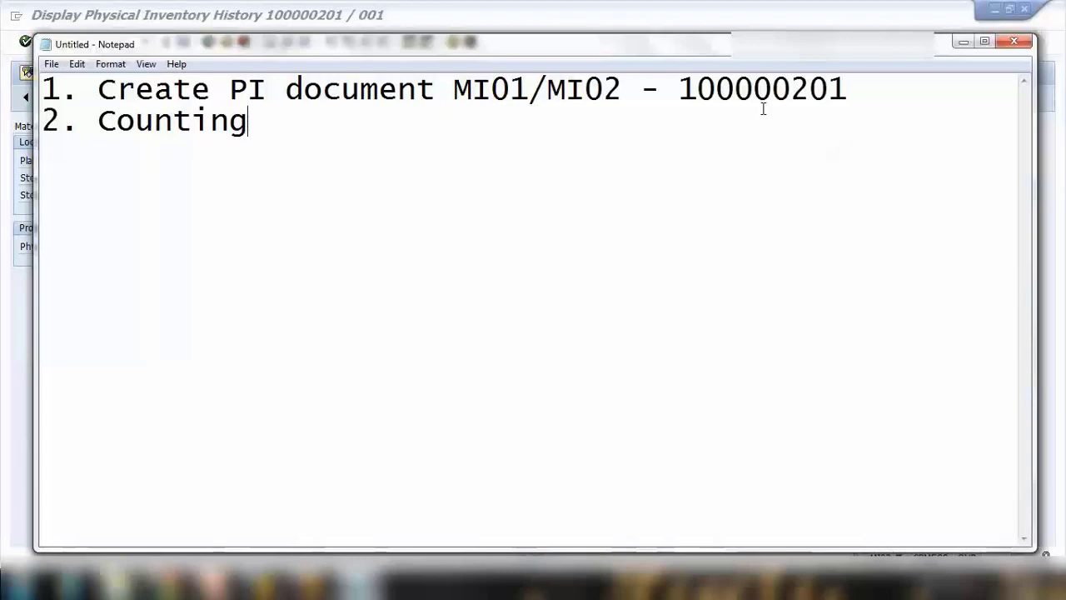
text( MI04)
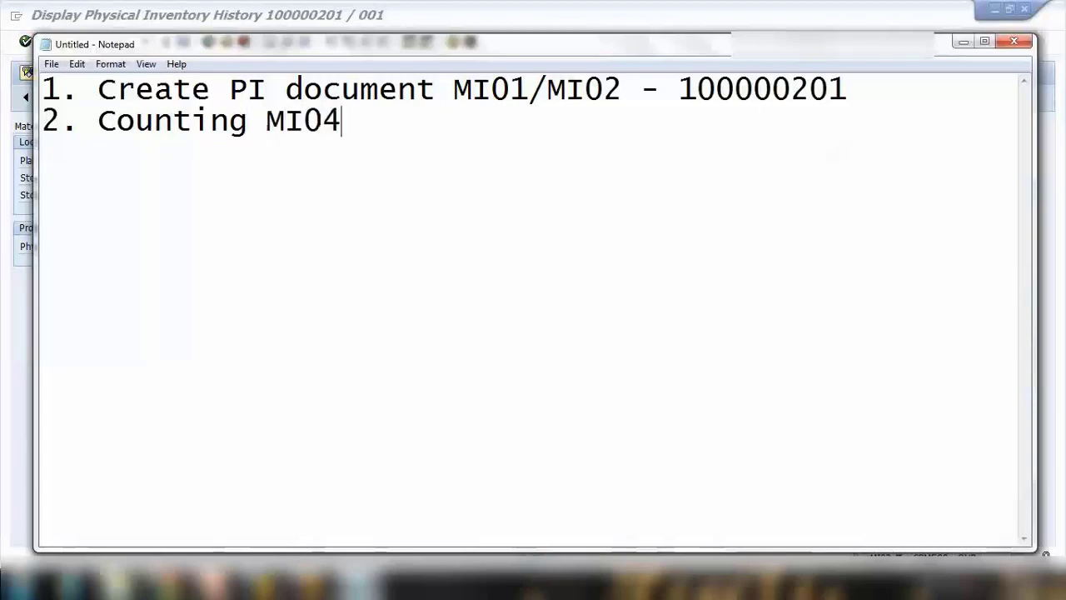
click(964, 41)
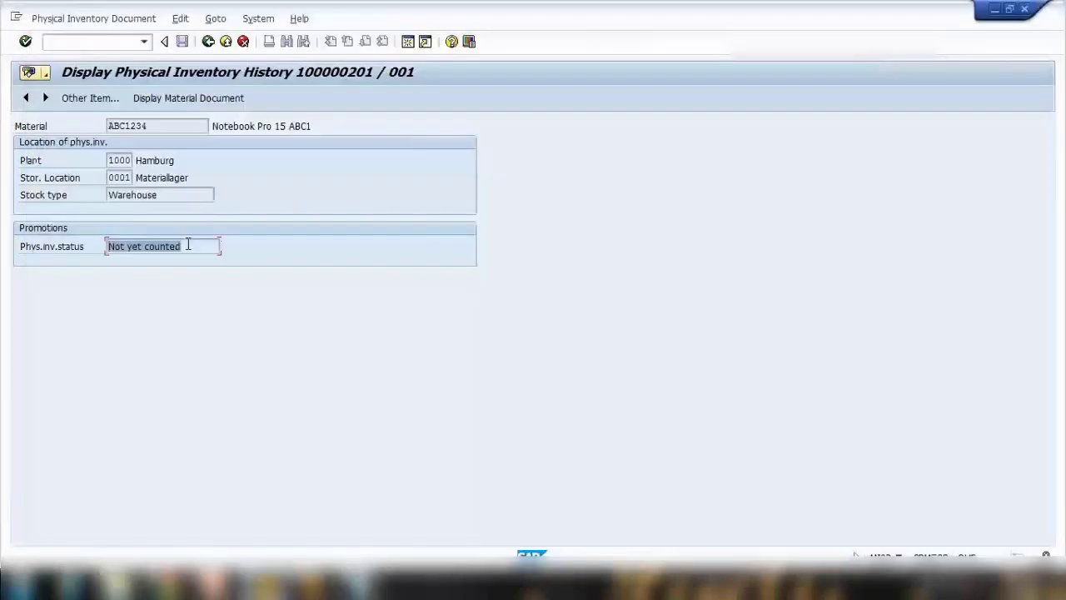
- Confirm item 3, ABC123, also shows Not yet counted in its history, then return to the item list
drag(185, 245, 69, 241)
click(208, 41)
double_click(190, 229)
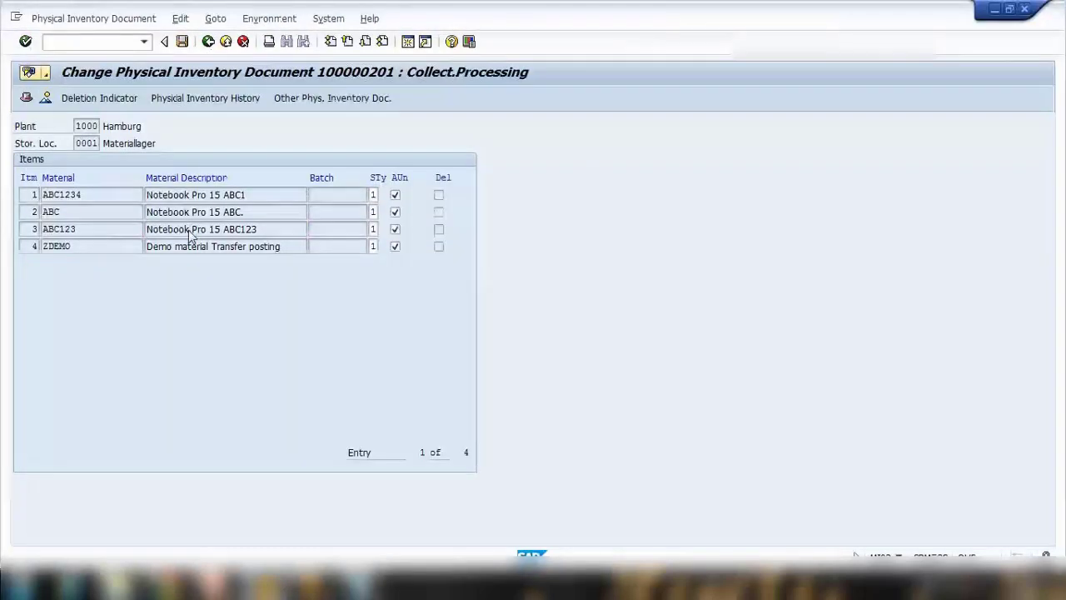
drag(102, 251, 83, 248)
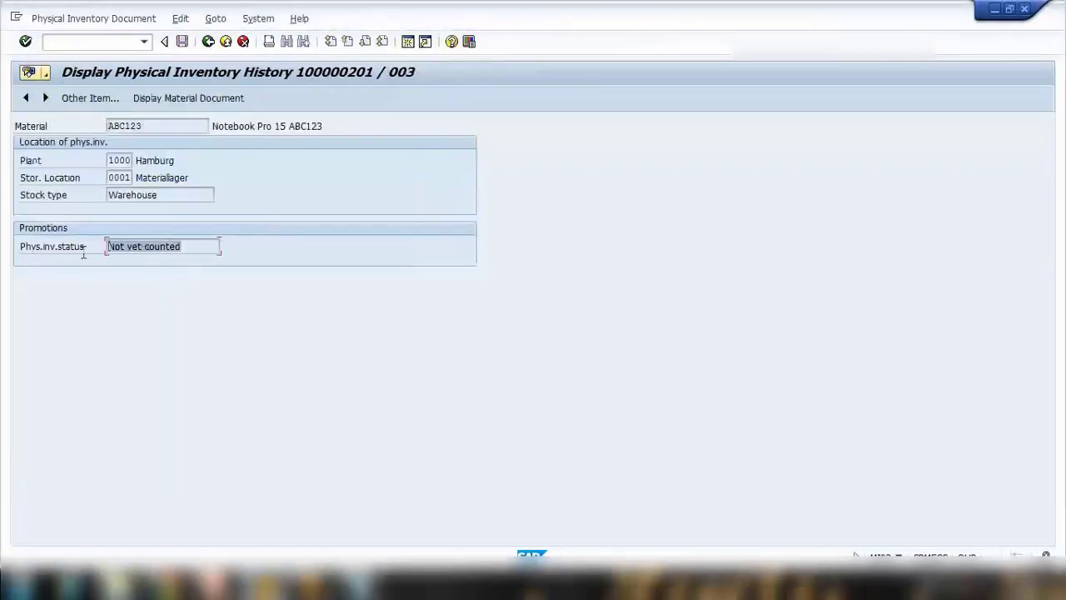
click(208, 48)
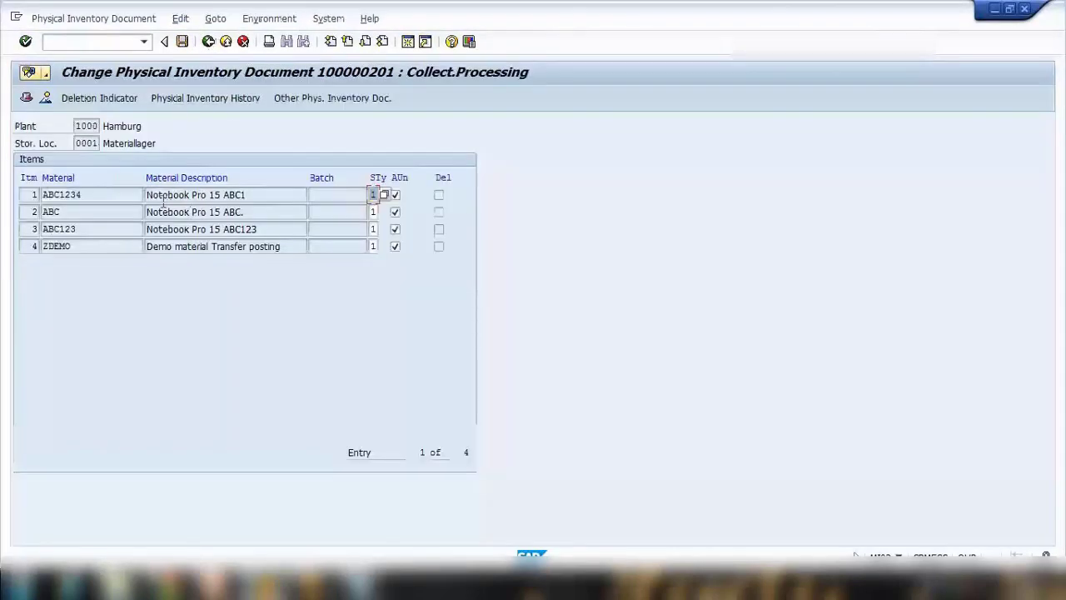